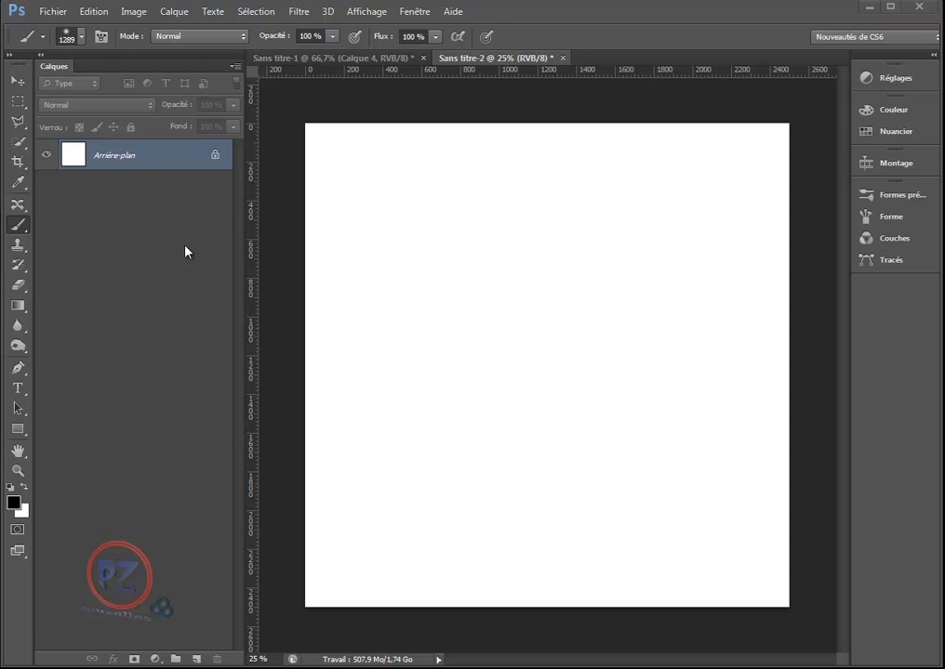
- Convert the locked Arrière-plan into a normal editable layer with the default name
right_click(132, 158)
click(118, 159)
double_click(193, 159)
click(600, 133)
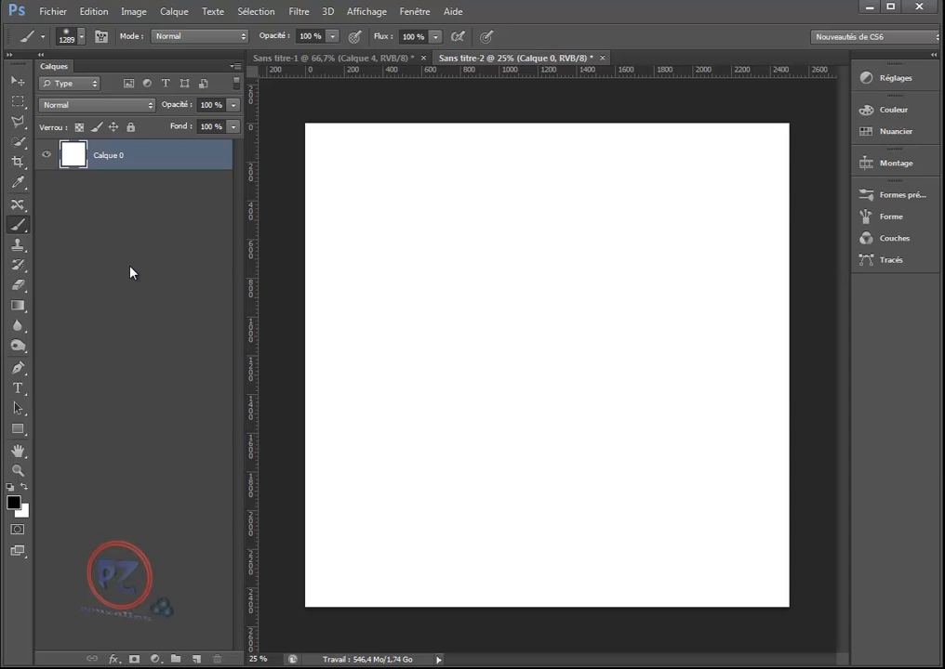
- Place a vertical guide and a horizontal guide that cross near the centre of the canvas
click(22, 80)
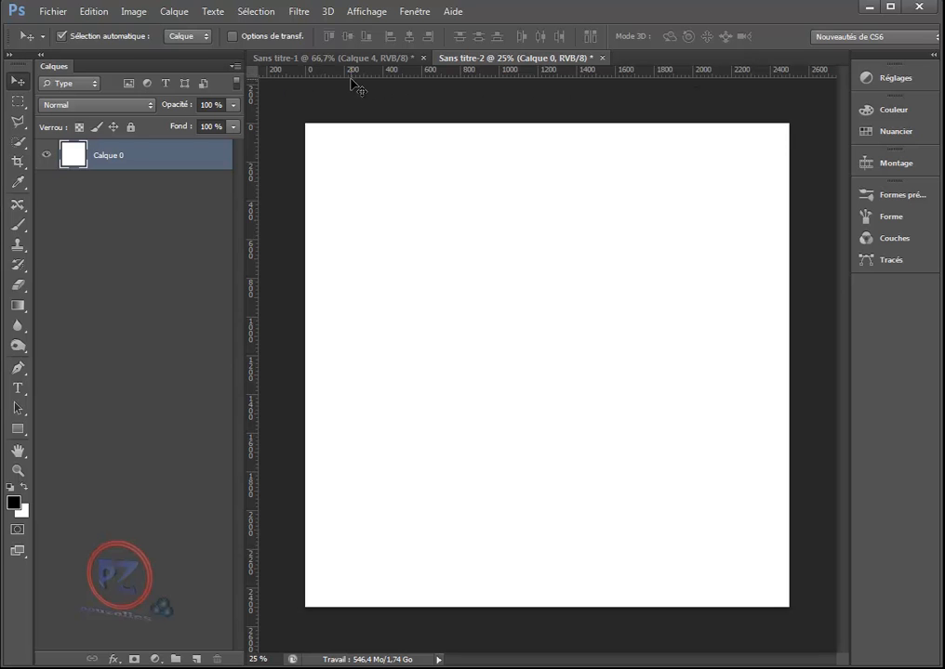
click(372, 11)
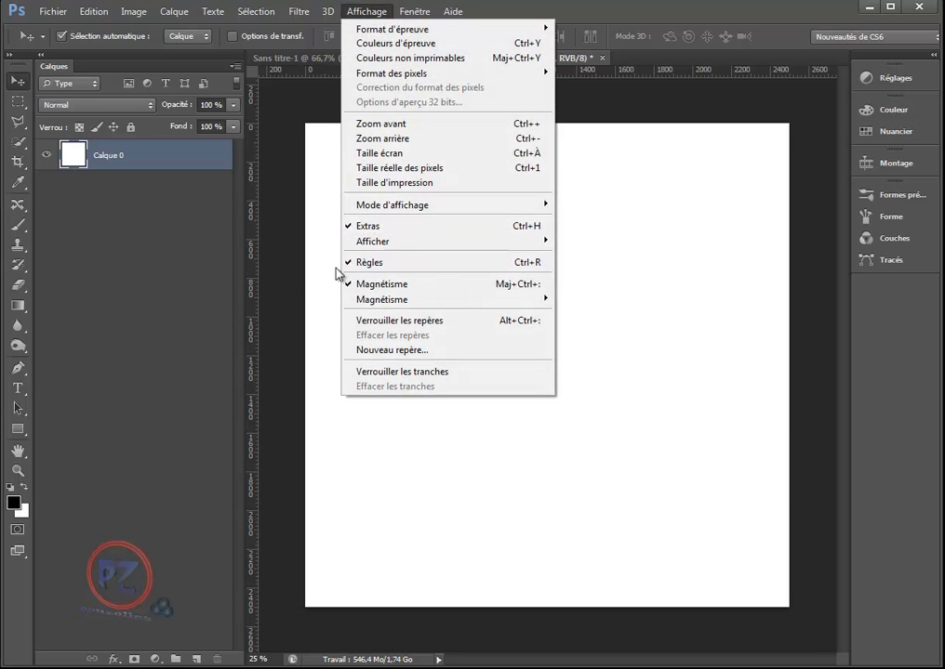
click(183, 283)
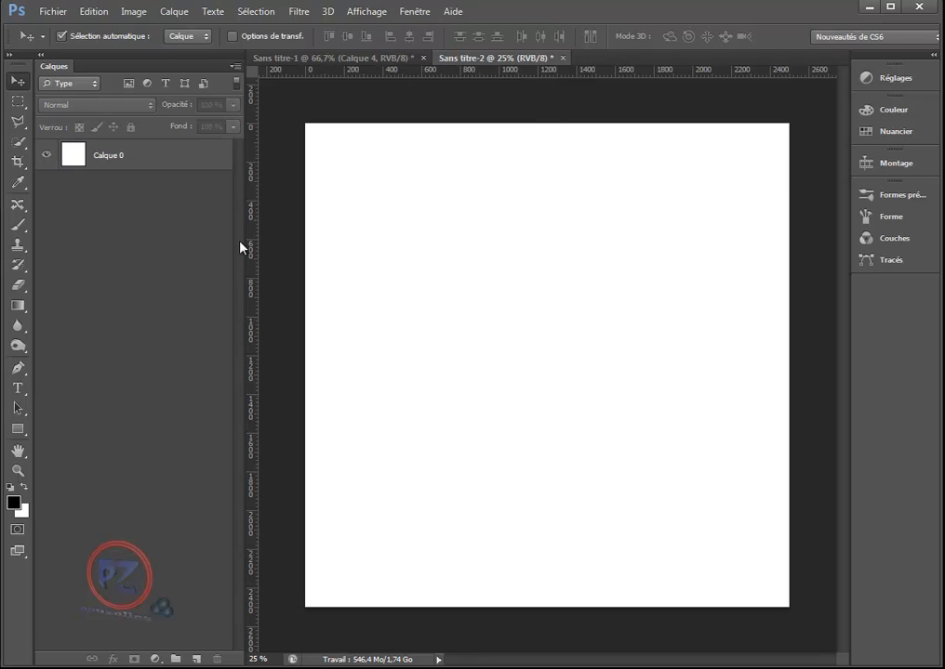
drag(253, 232, 552, 237)
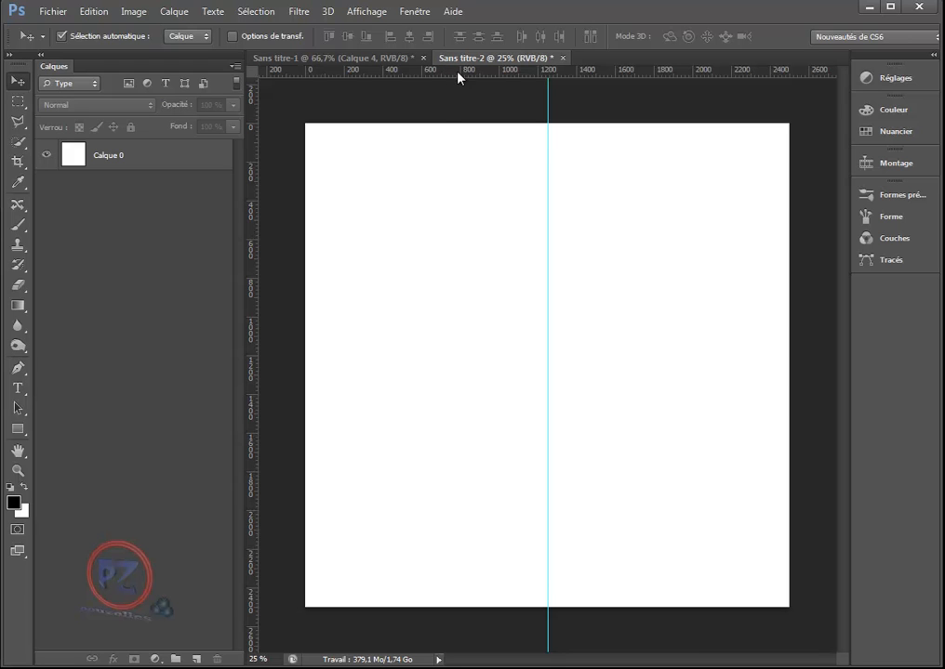
drag(460, 77, 480, 370)
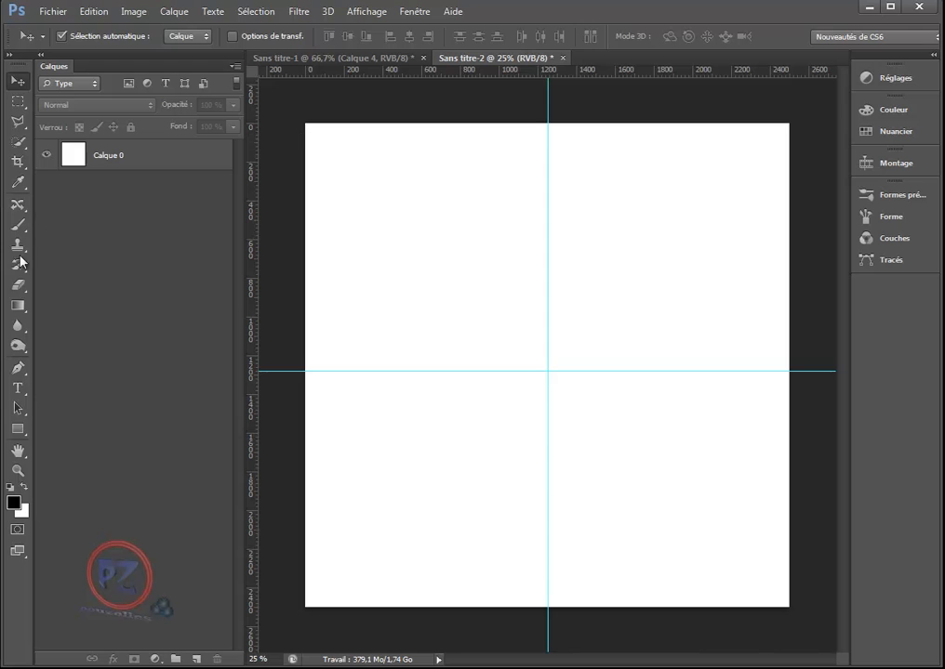
- Switch to the Brush tool and check its size and hardness settings
click(17, 225)
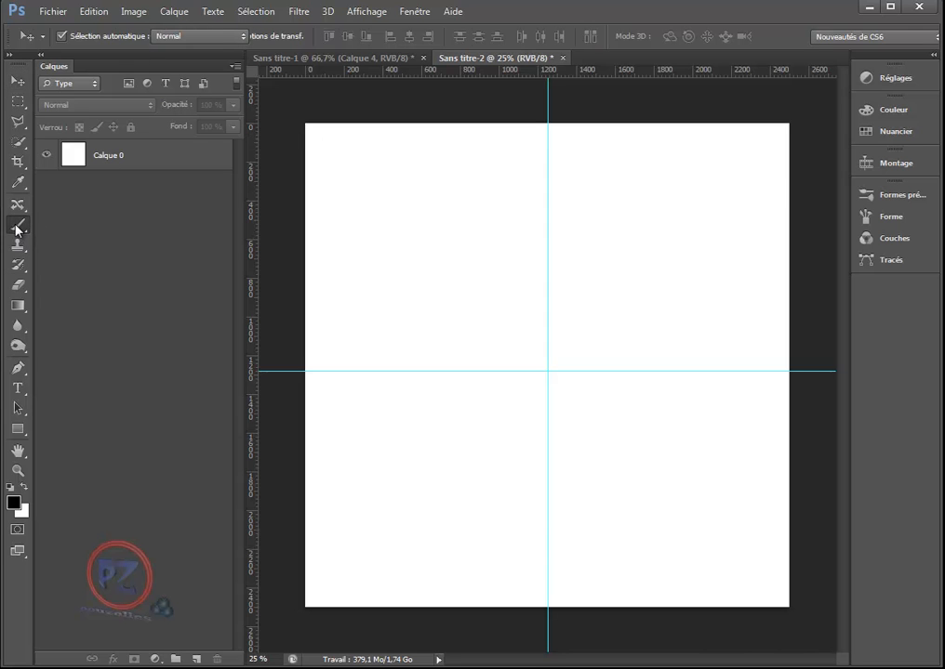
click(82, 39)
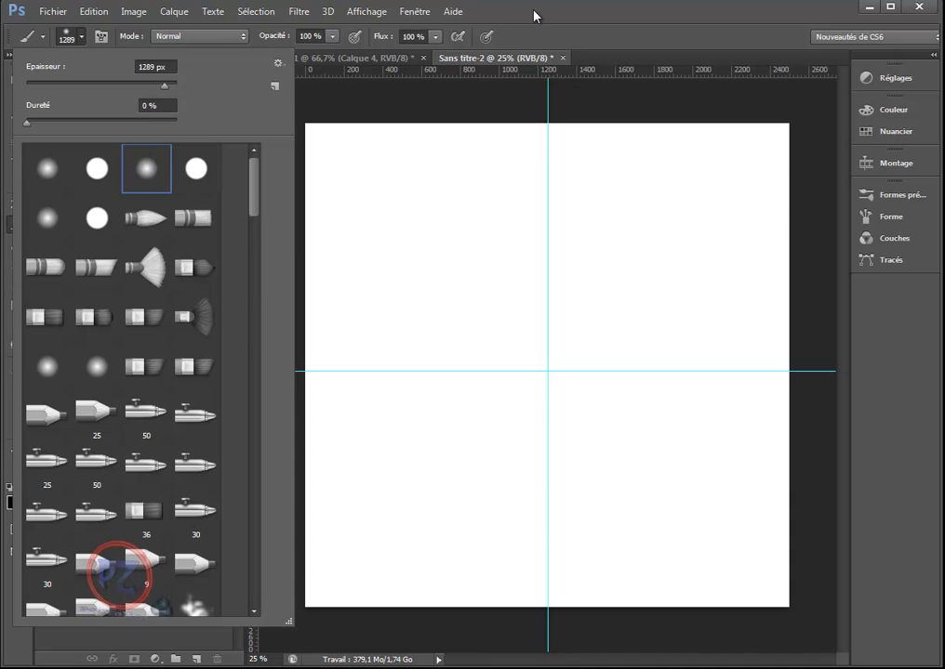
key(Escape)
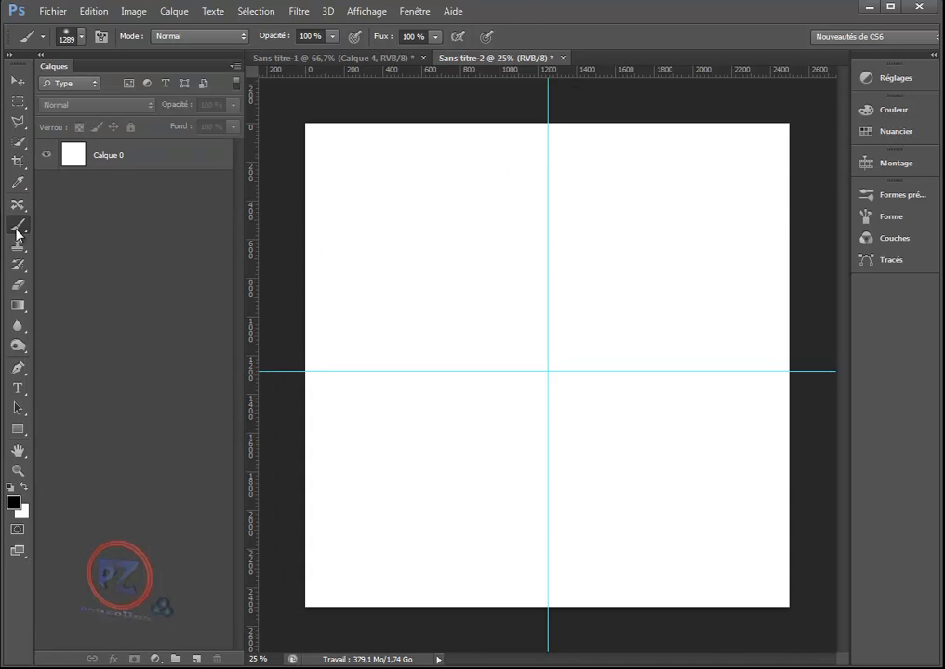
- Try painting one soft black dab at the guides' intersection on Calque 0 and setting that layer's blend mode to Fondu
click(102, 156)
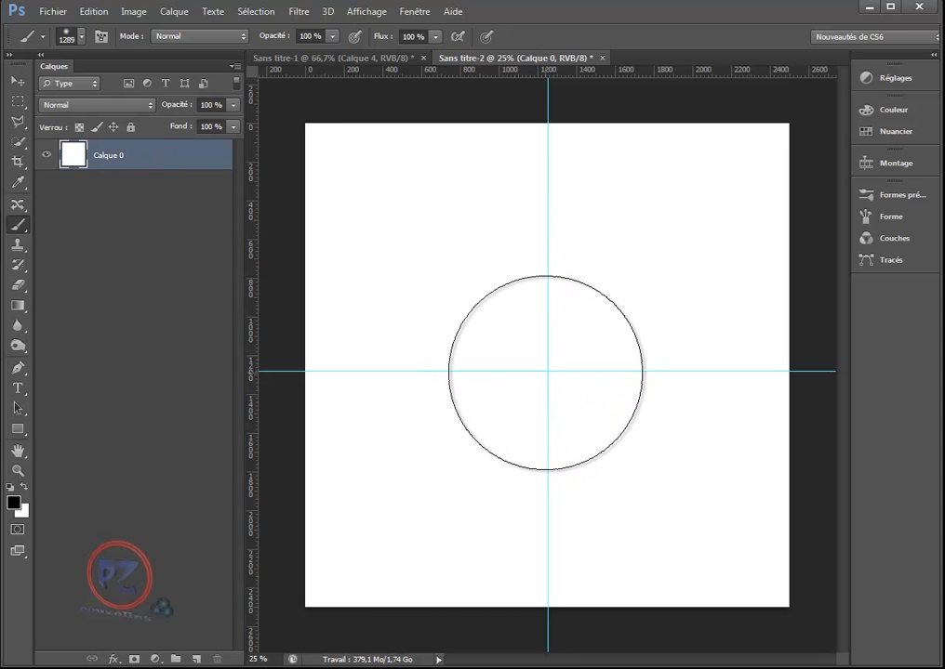
click(546, 373)
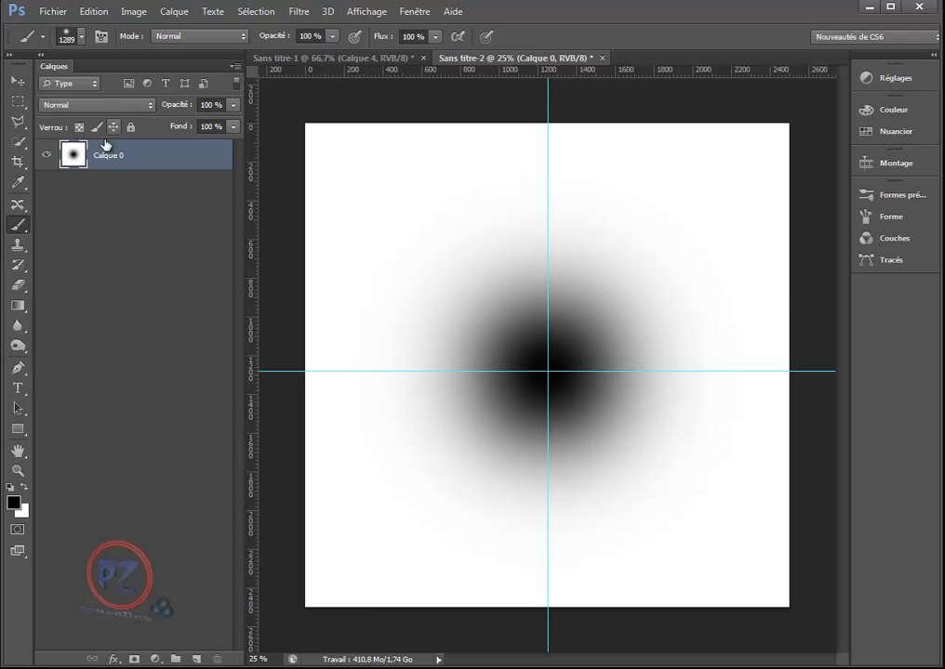
click(132, 109)
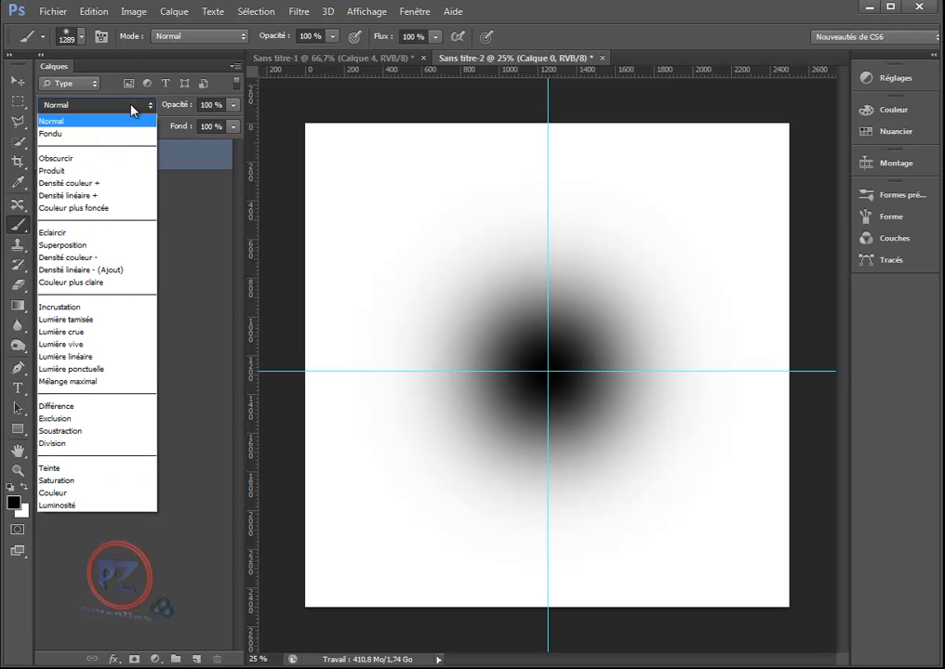
click(63, 135)
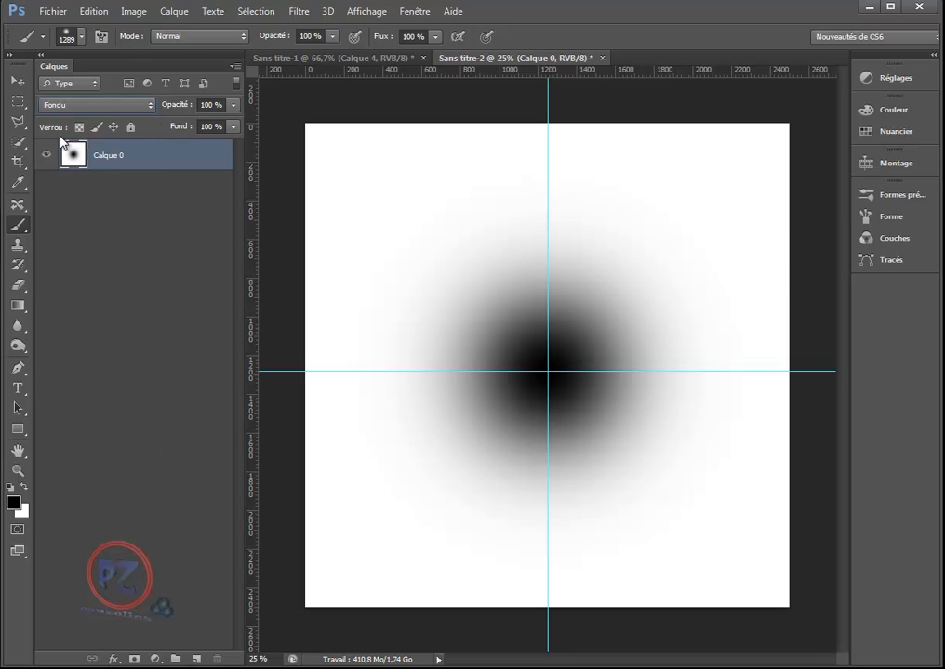
- Undo the Fondu blend mode and the brush dab on Calque 0
click(94, 13)
click(102, 29)
click(94, 11)
click(100, 59)
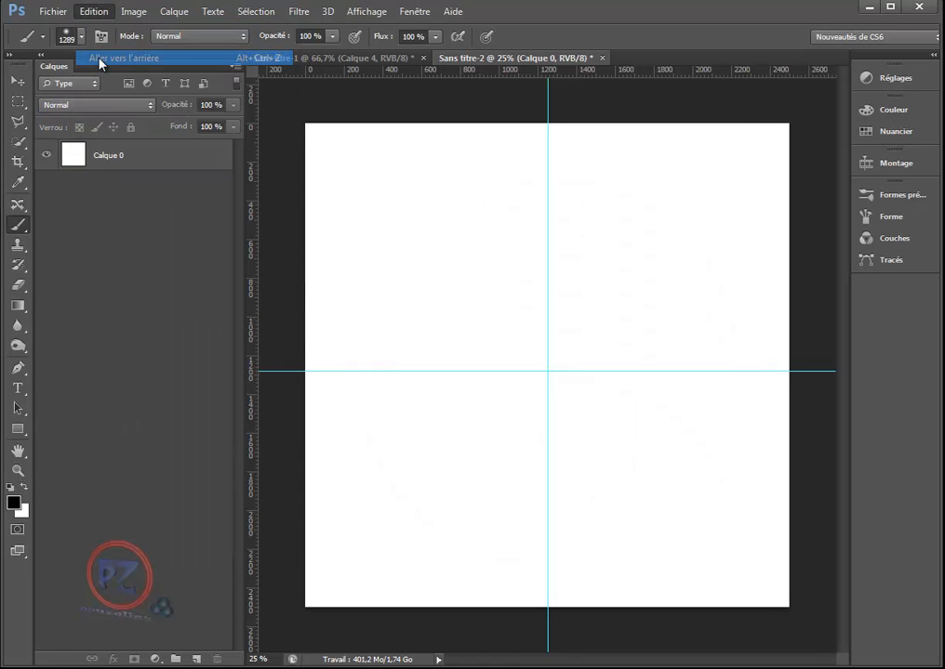
- Paint one soft black dab at the guides' intersection on a new layer and set that layer's blend mode to Fondu
click(196, 659)
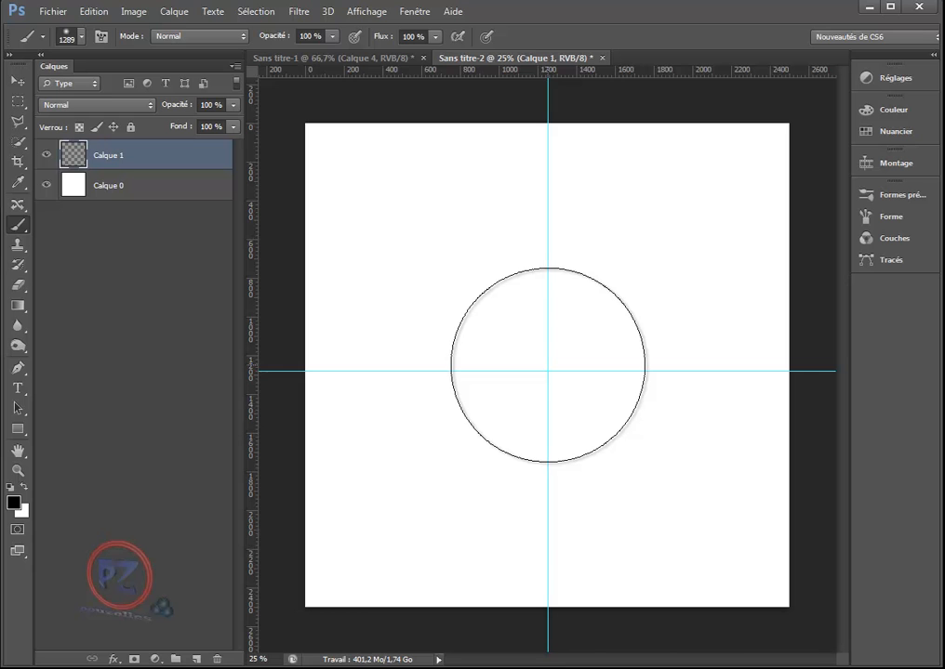
click(547, 366)
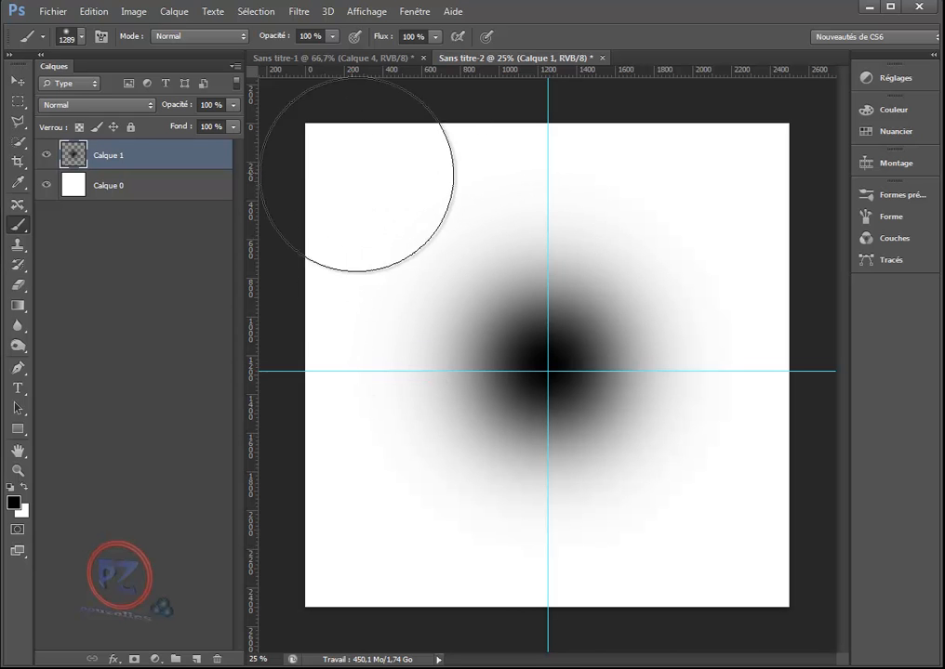
click(102, 108)
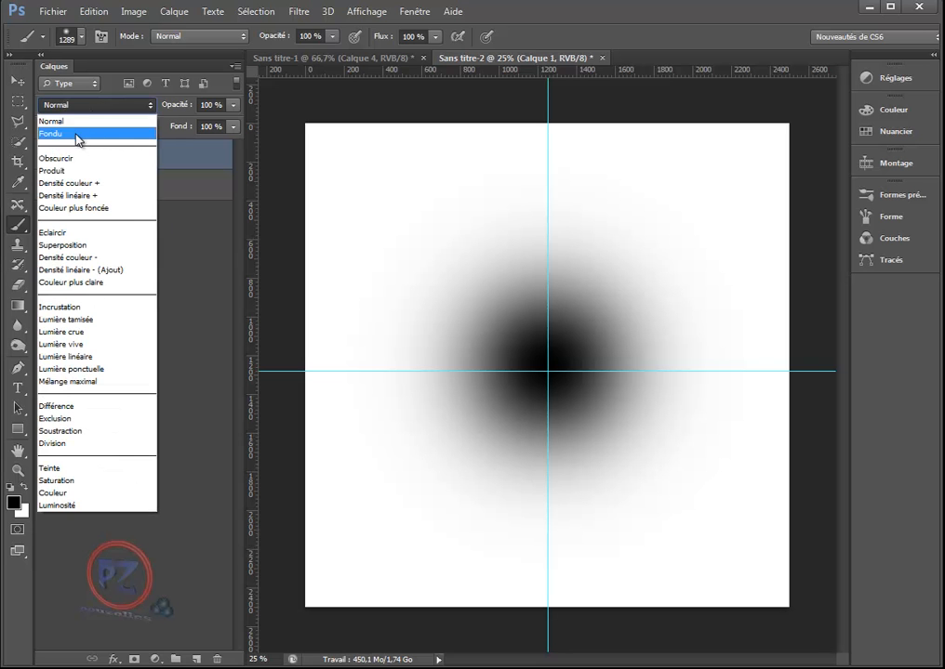
click(76, 136)
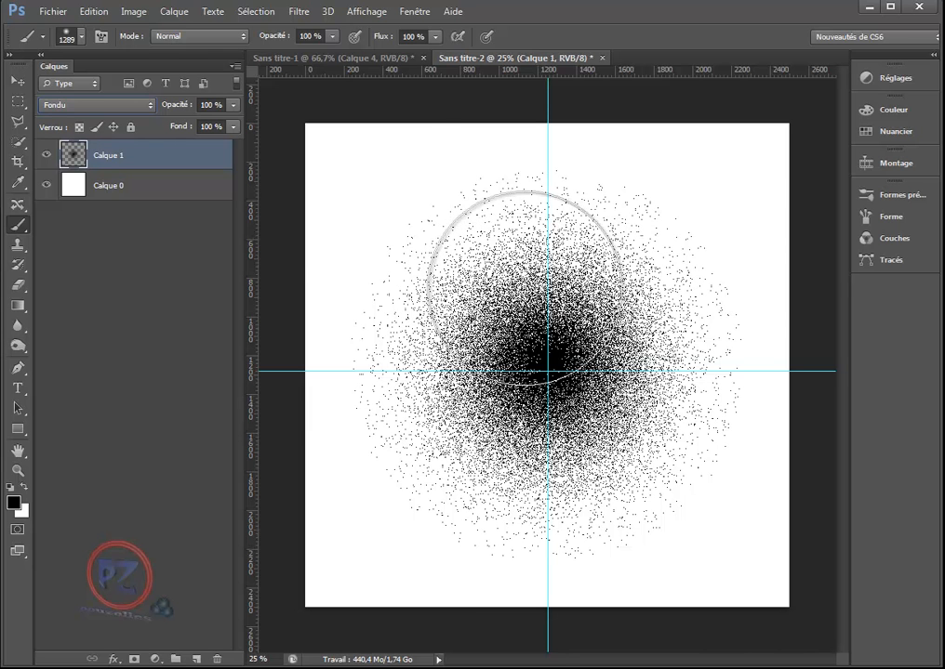
- Try a Flou radial filter of value 38 in Zoom mode at Normale quality on Calque 1, and undo it
click(17, 80)
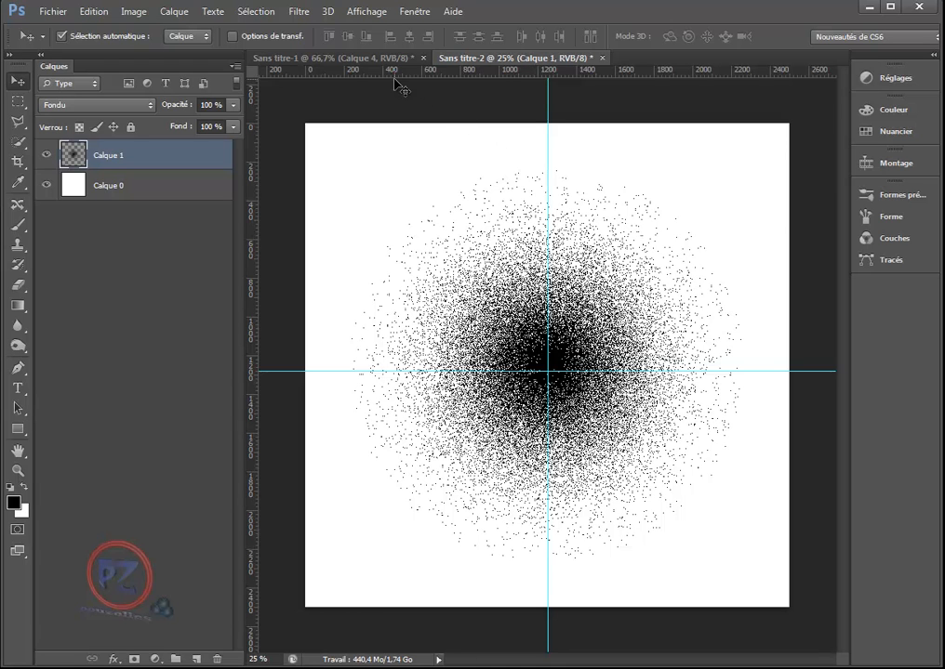
click(298, 13)
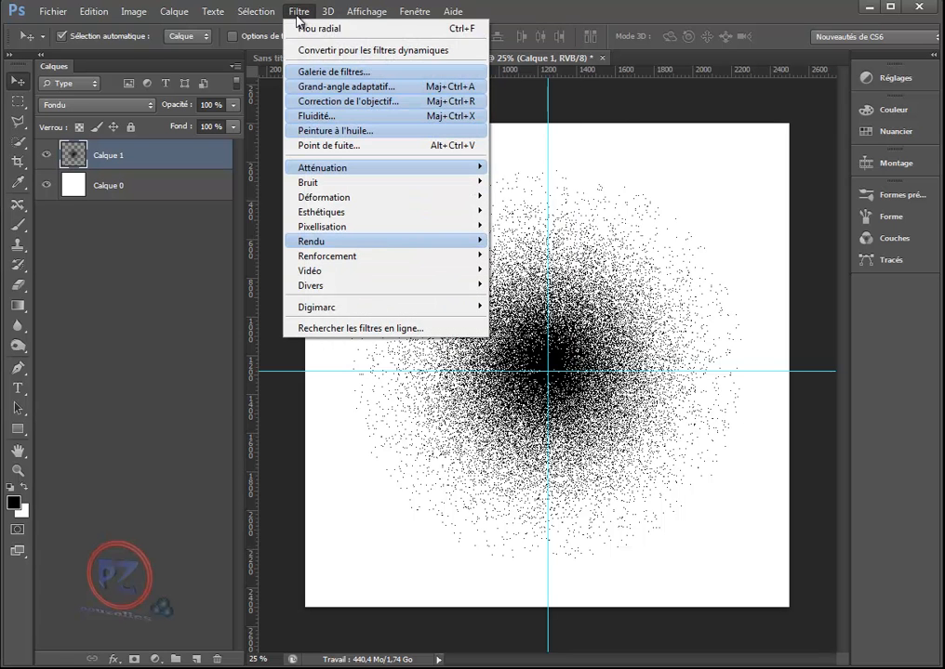
mouse_move(309, 163)
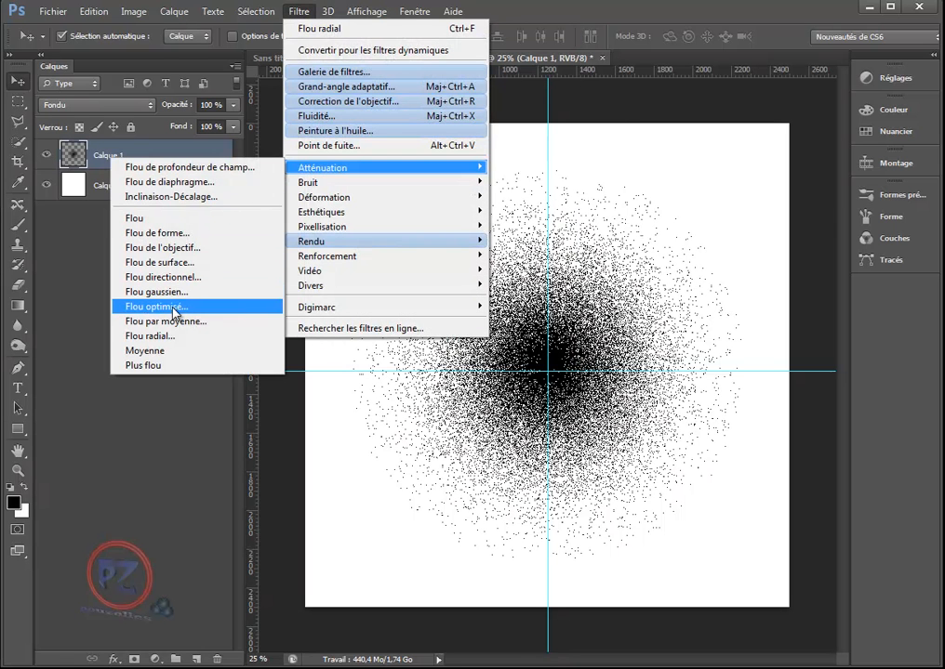
click(163, 337)
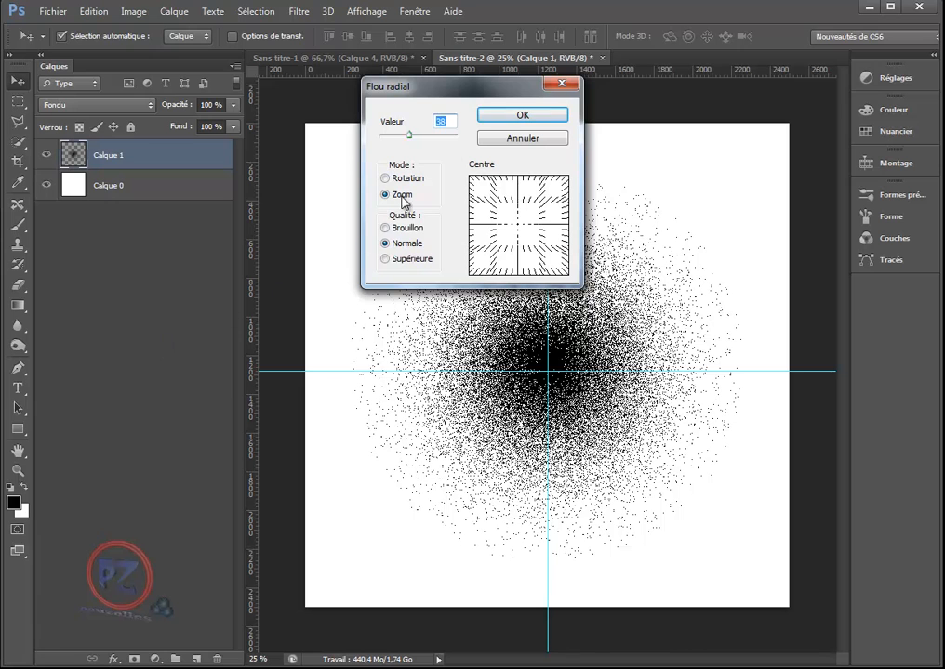
drag(372, 86, 621, 79)
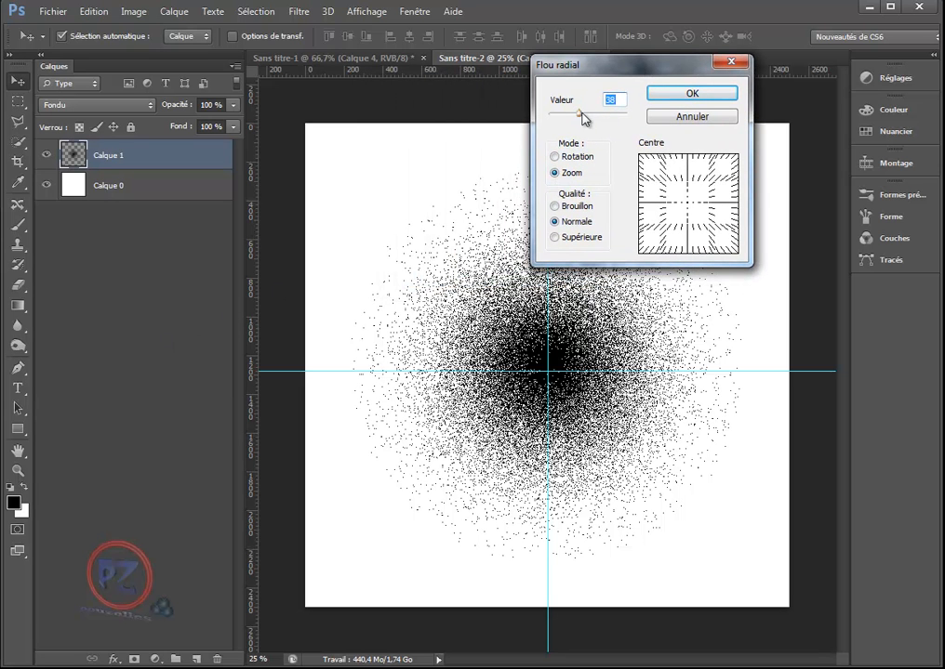
click(692, 93)
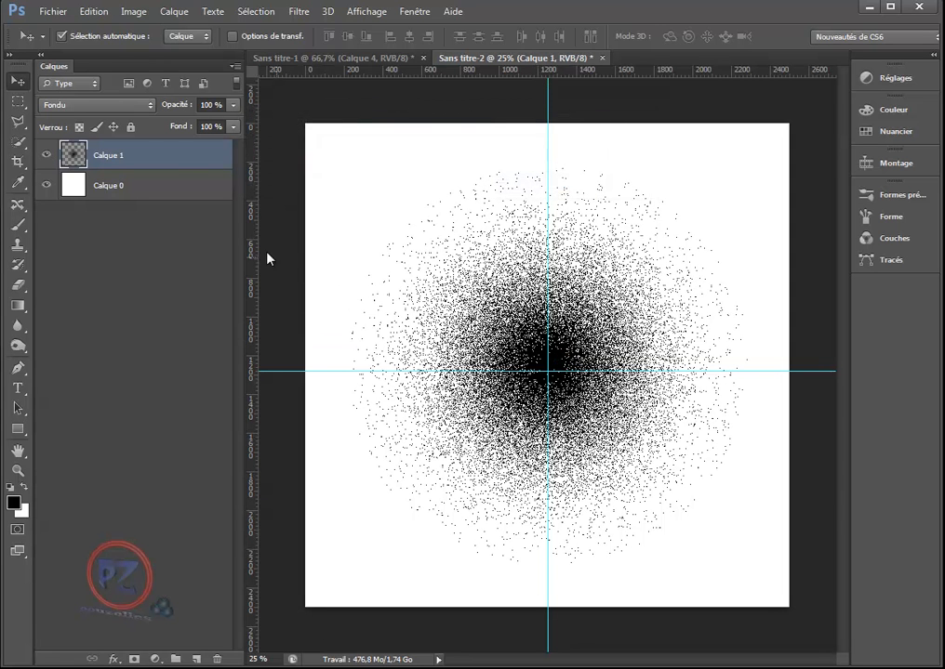
click(98, 15)
click(99, 29)
- Flatten the image and apply a Flou radial filter of value 38 in Zoom mode at Normale quality
right_click(158, 158)
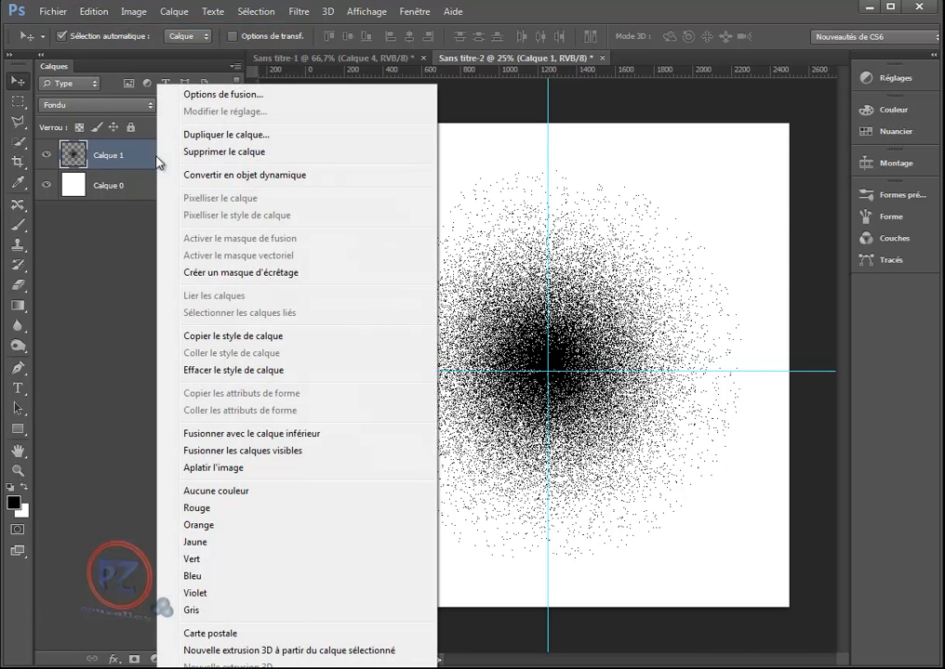
click(221, 471)
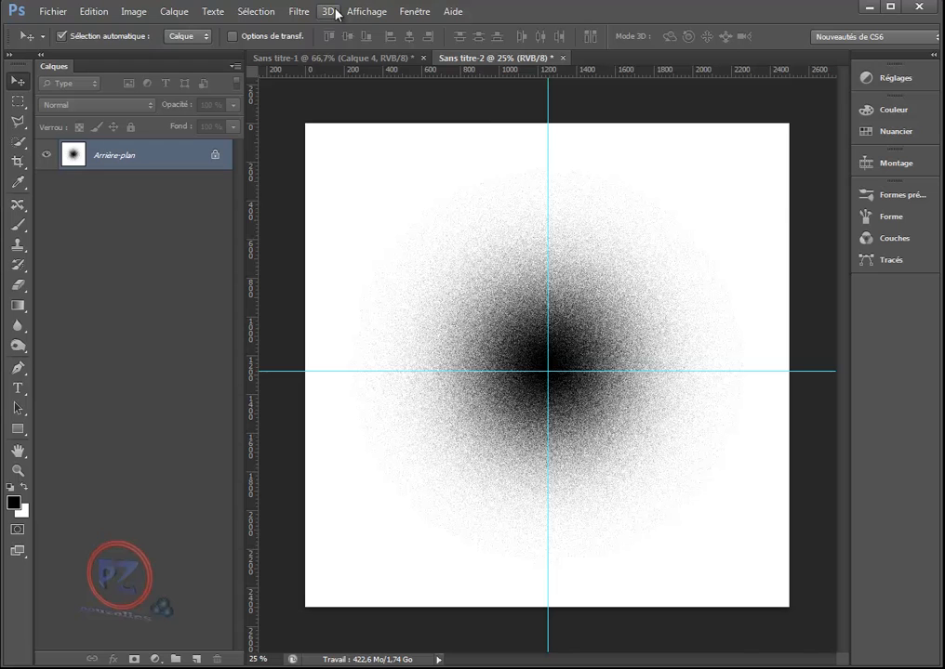
click(303, 12)
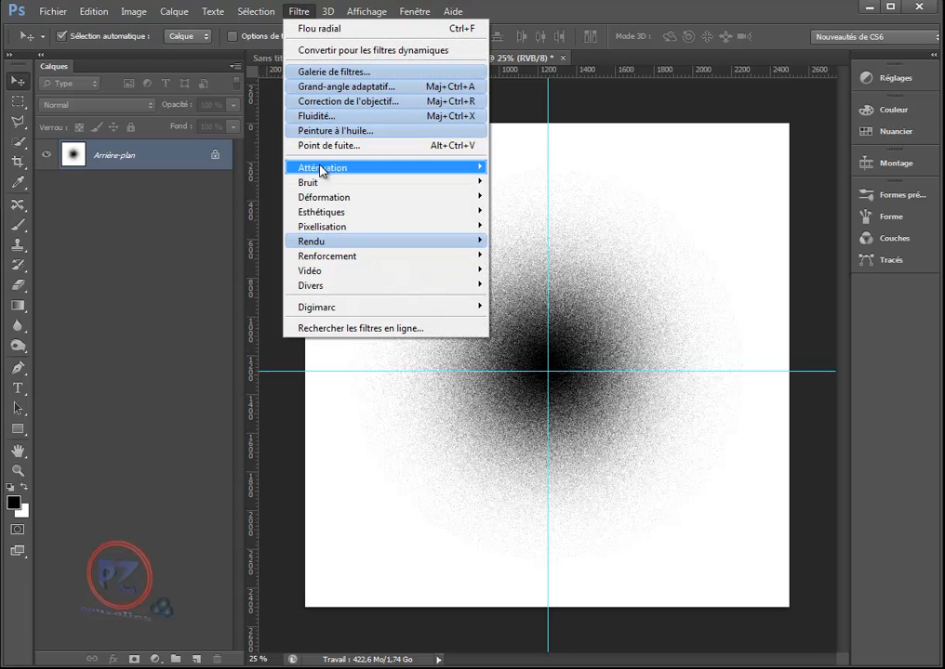
mouse_move(321, 170)
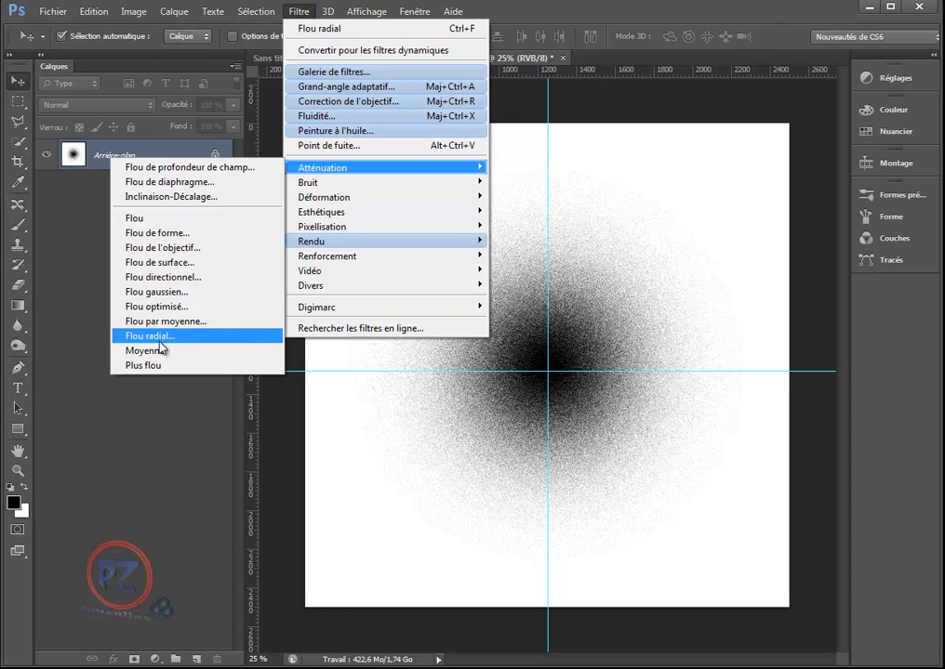
click(130, 337)
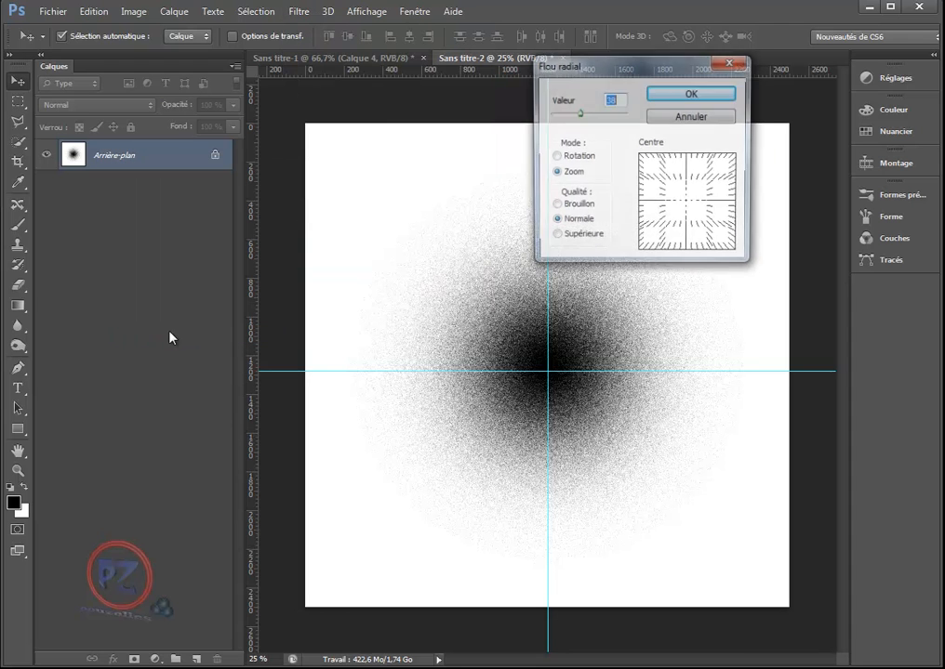
click(690, 95)
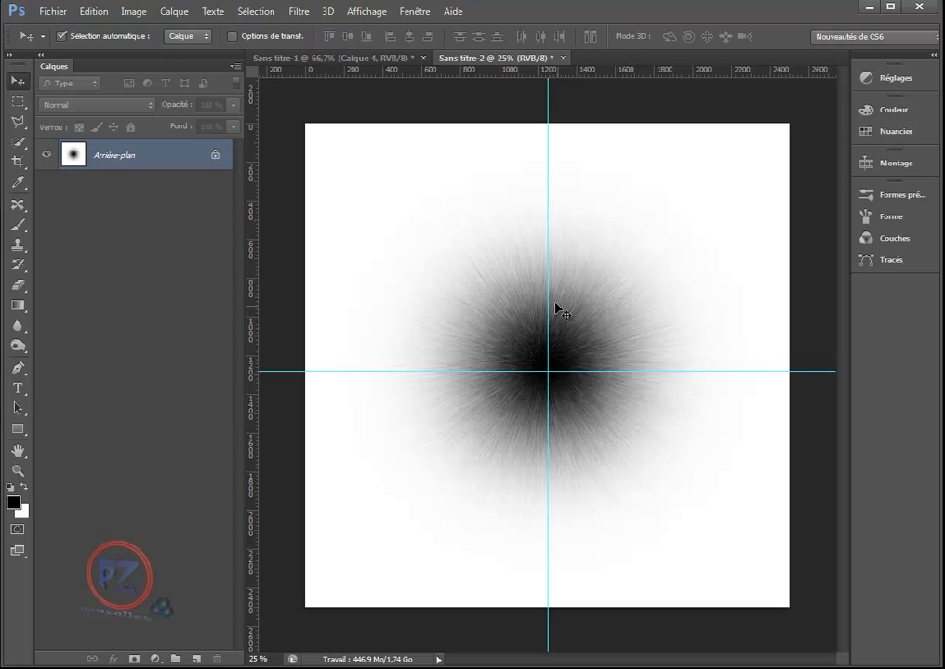
- Apply a second Flou radial filter to the flattened image with value 58 in Zoom mode at Normale quality
click(298, 13)
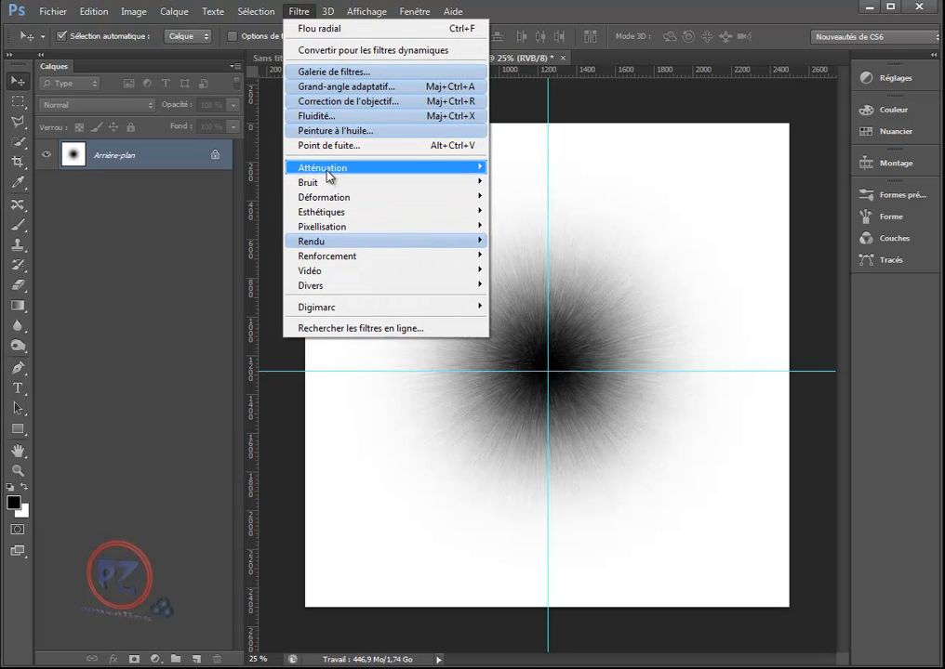
mouse_move(295, 170)
click(172, 340)
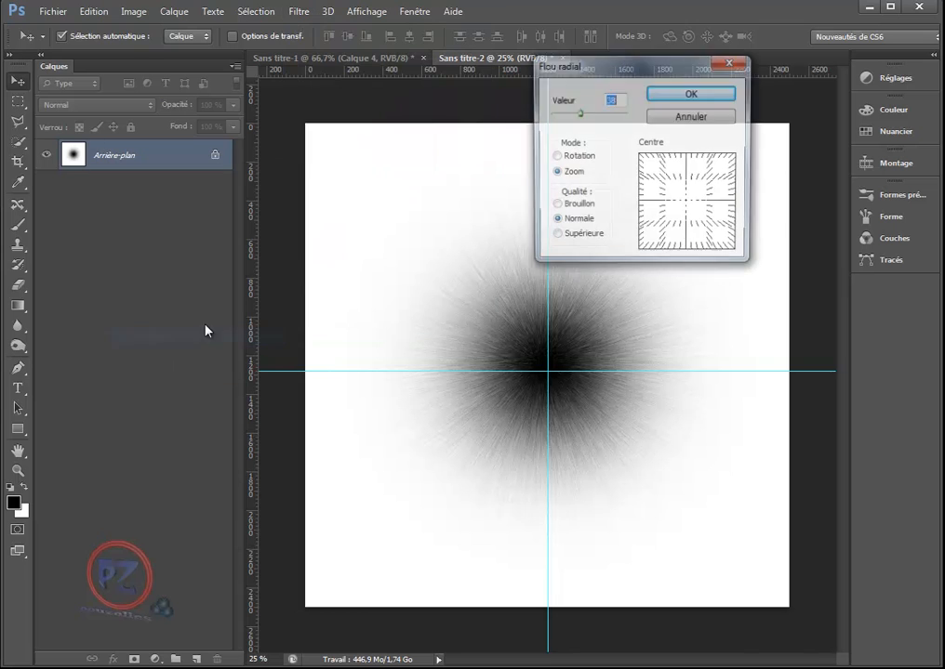
click(589, 113)
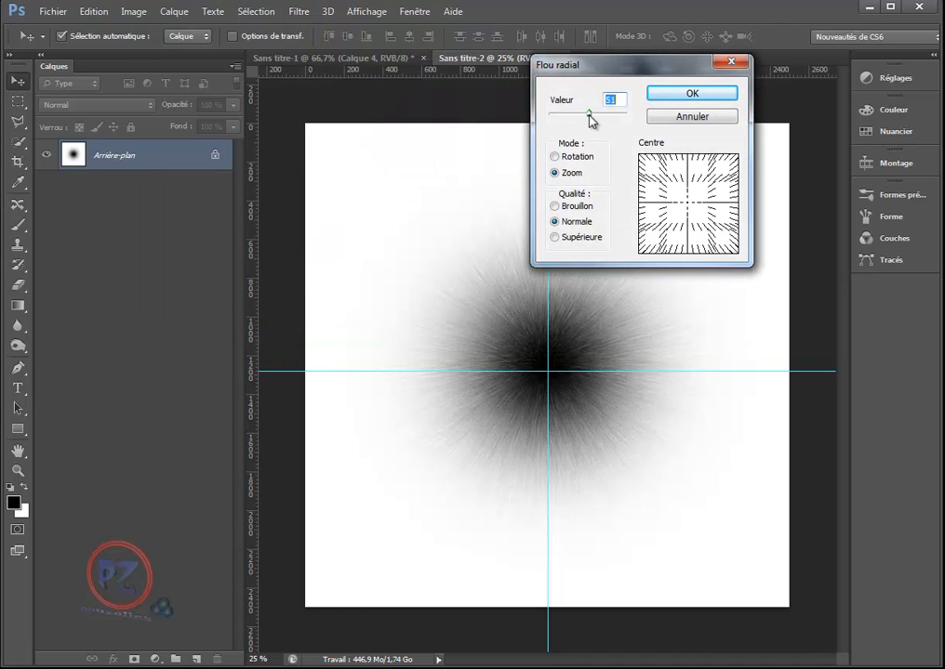
click(594, 115)
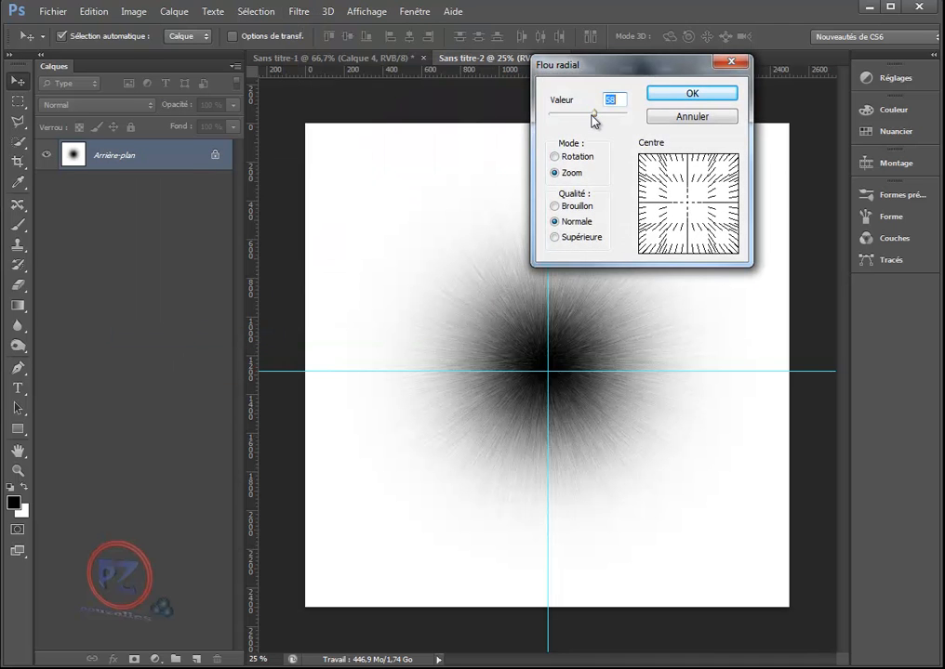
click(681, 96)
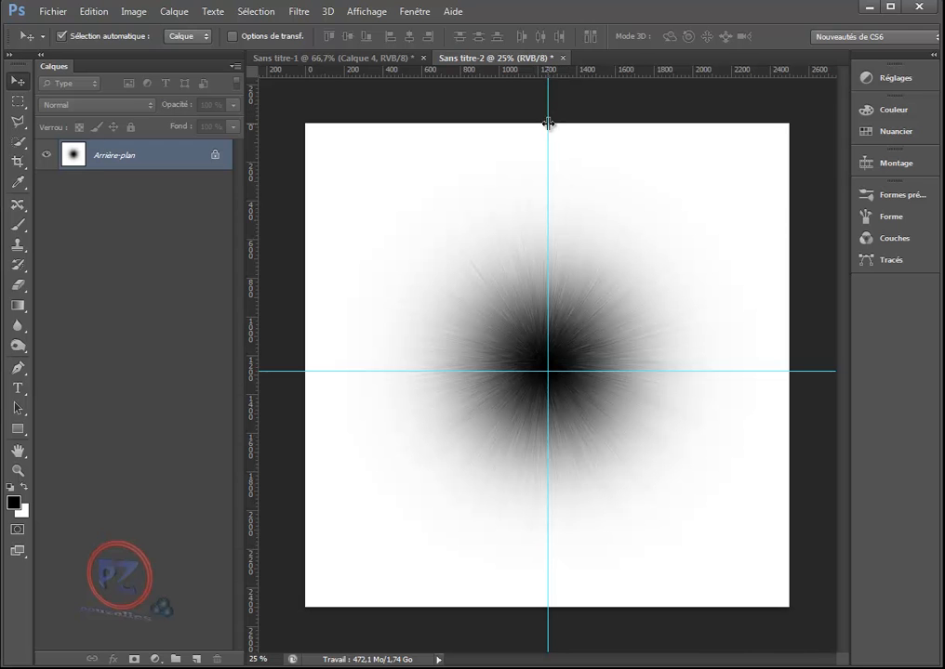
- Try a Flou radial filter of value 54 in Zoom mode at Normale quality with its blur centre moved off-centre, and undo it
click(297, 12)
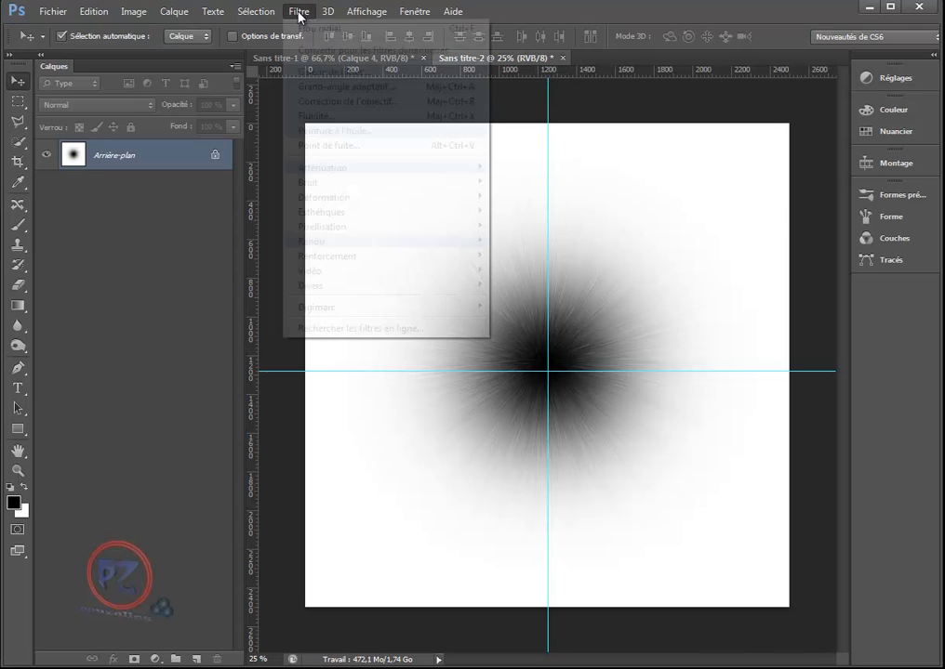
mouse_move(324, 168)
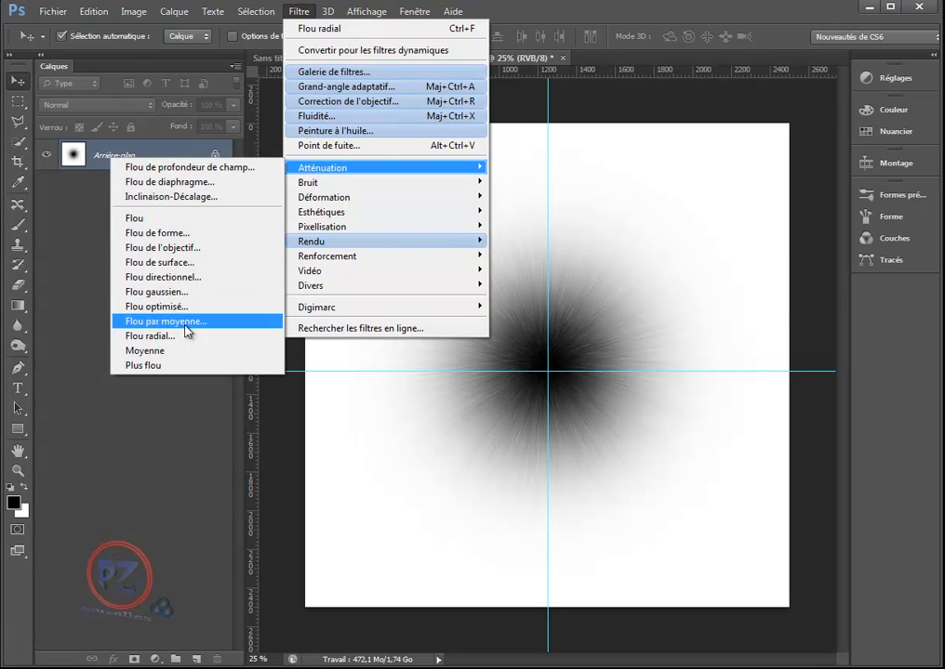
click(177, 344)
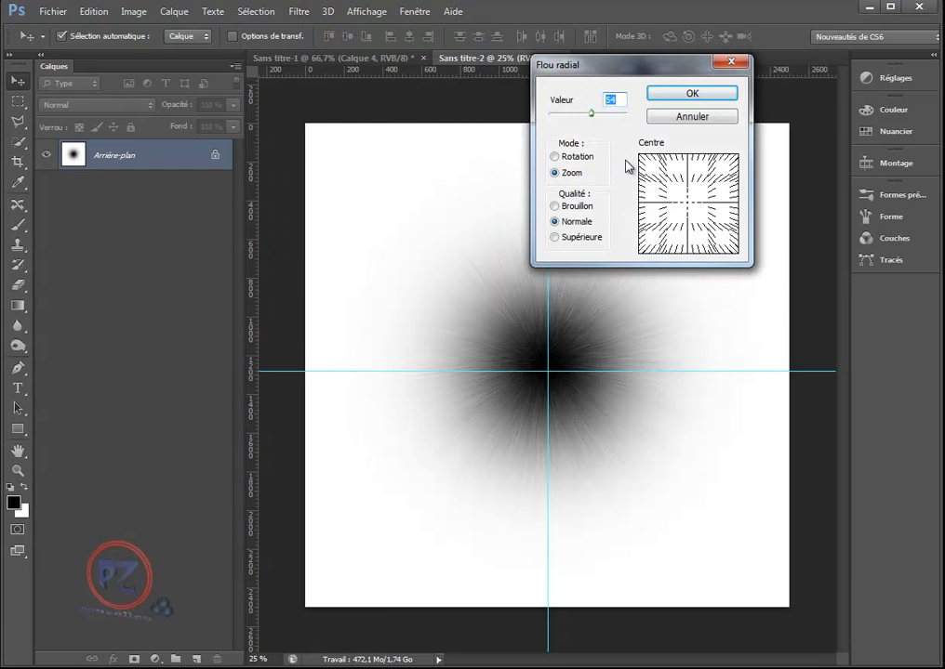
drag(688, 200, 709, 226)
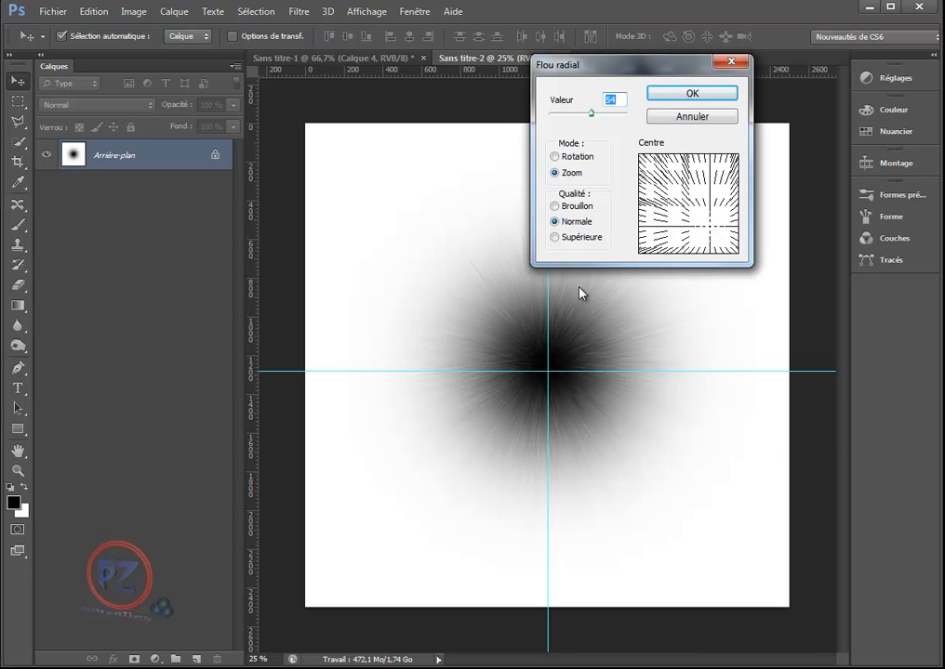
click(690, 93)
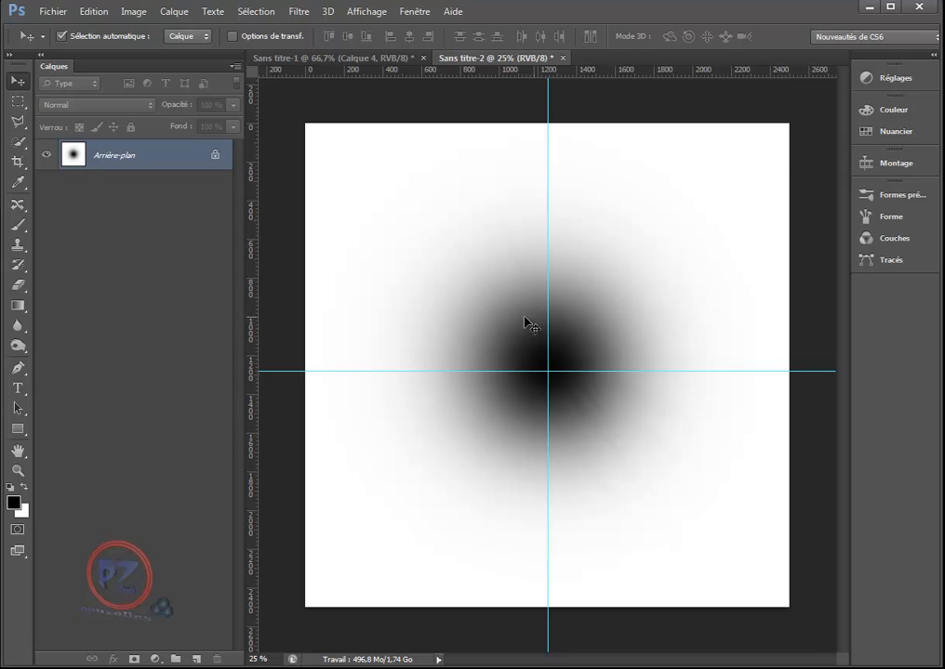
click(93, 12)
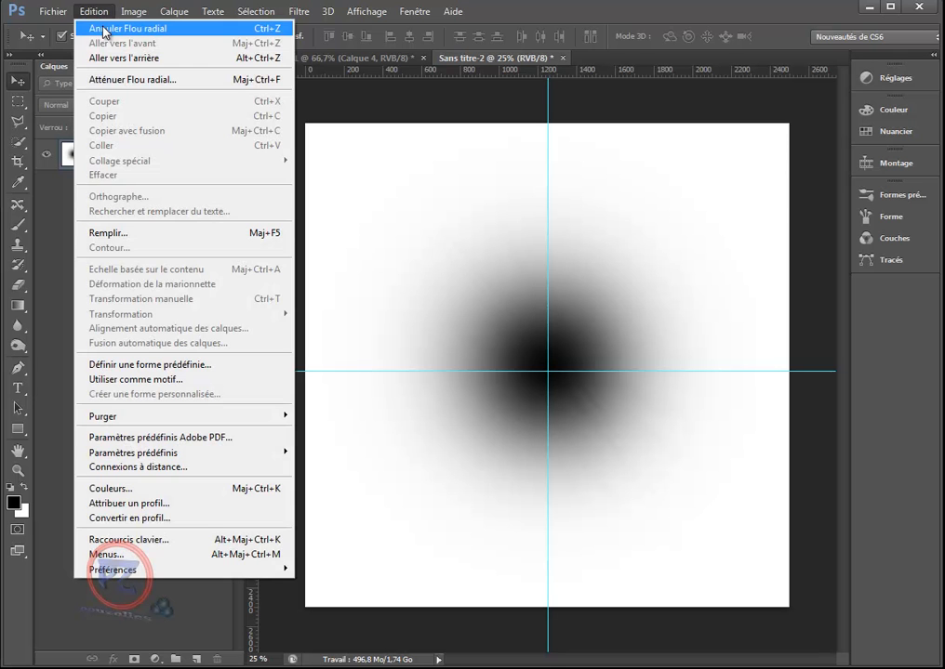
click(105, 30)
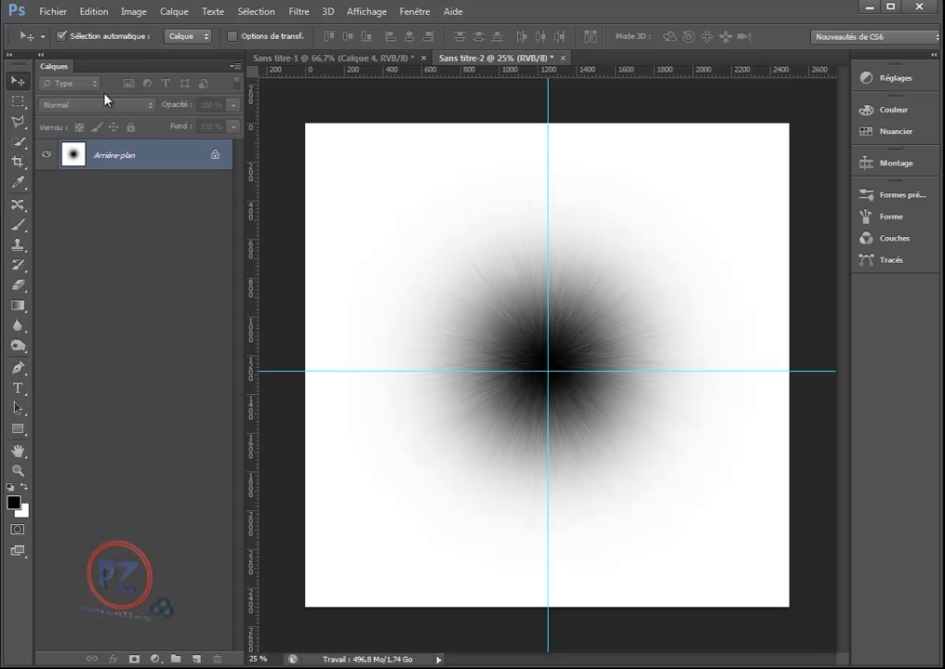
- Define the streaked radial image as a brush preset named "reflet 1"
click(52, 12)
mouse_move(82, 13)
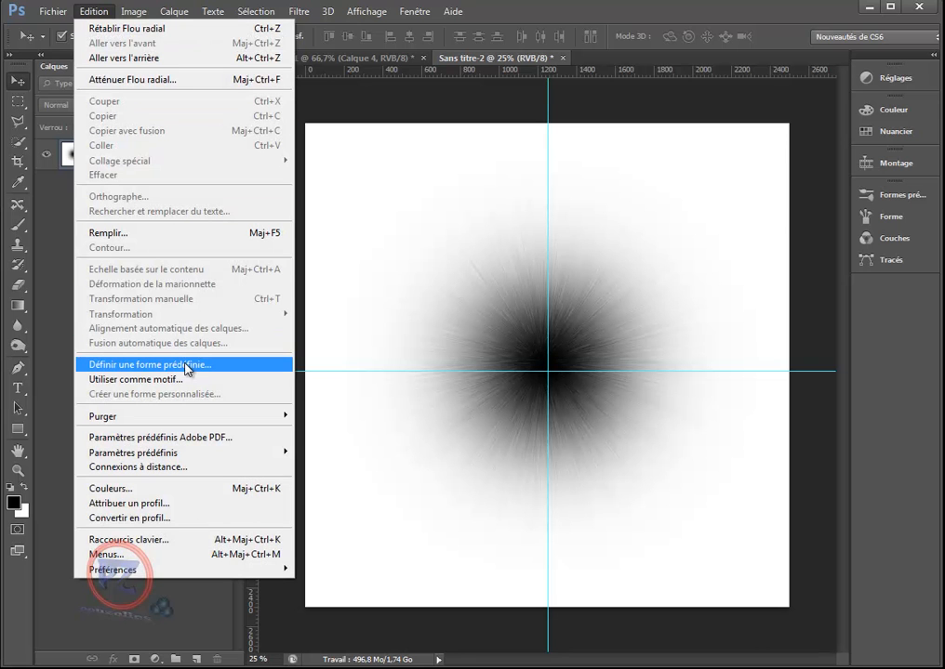
click(164, 366)
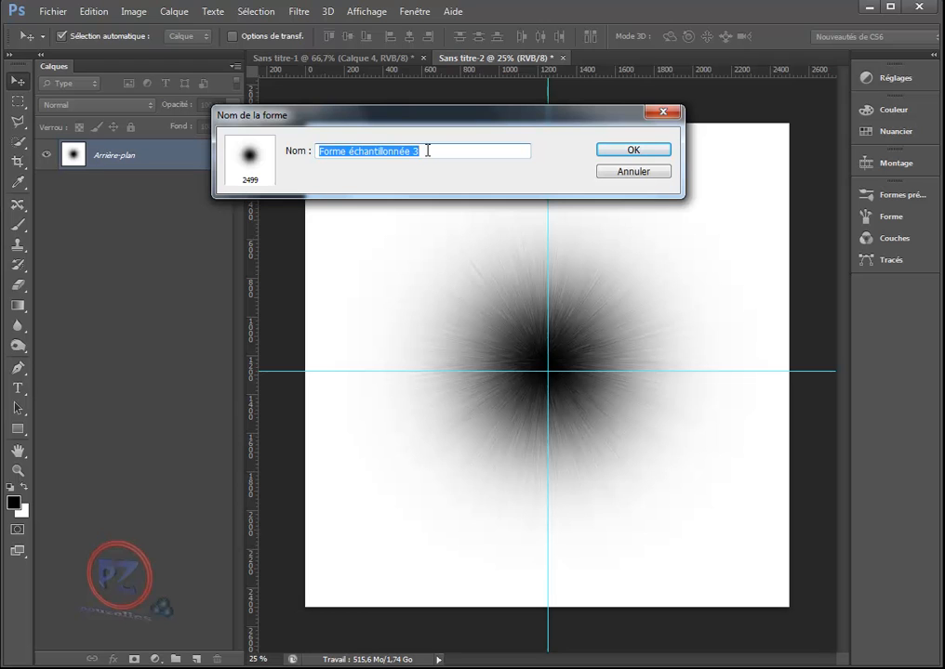
text(reflet 1)
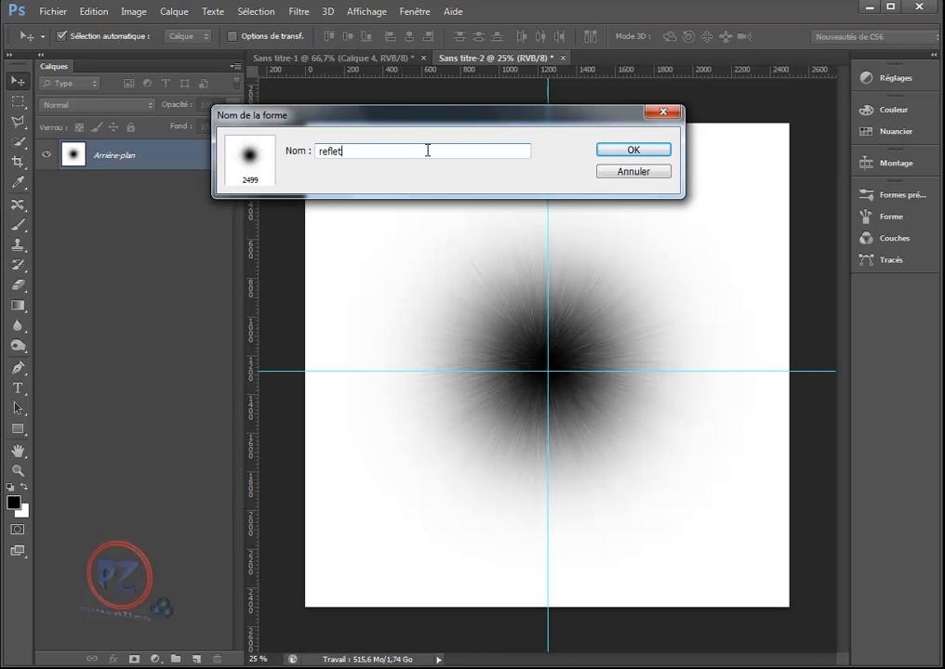
click(632, 151)
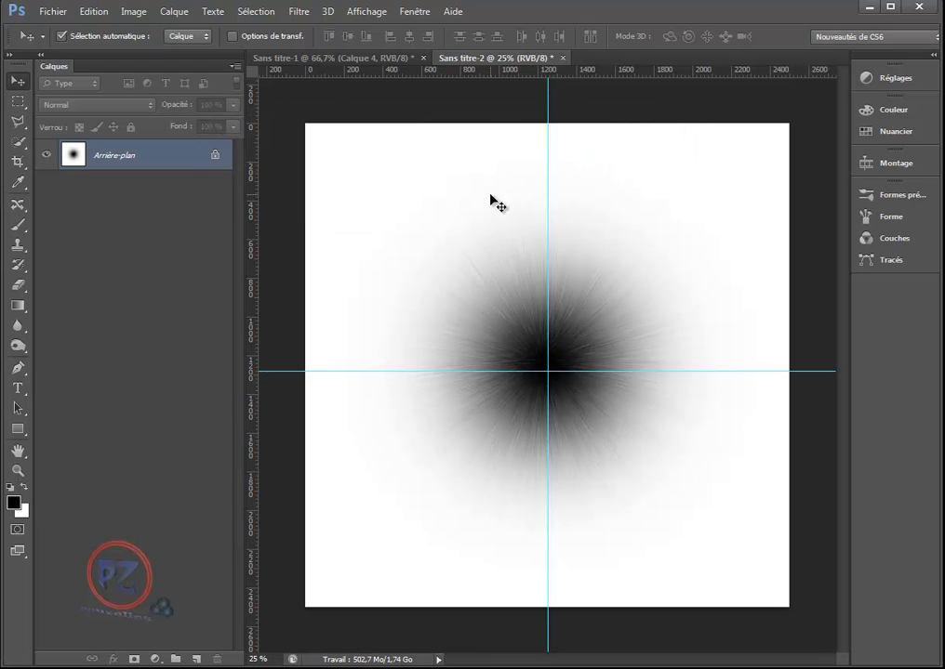
- Paint a test dab with the soft 1289 px brush near the canvas's upper-left corner and another with the new 2499 px brush near the upper-right
click(18, 229)
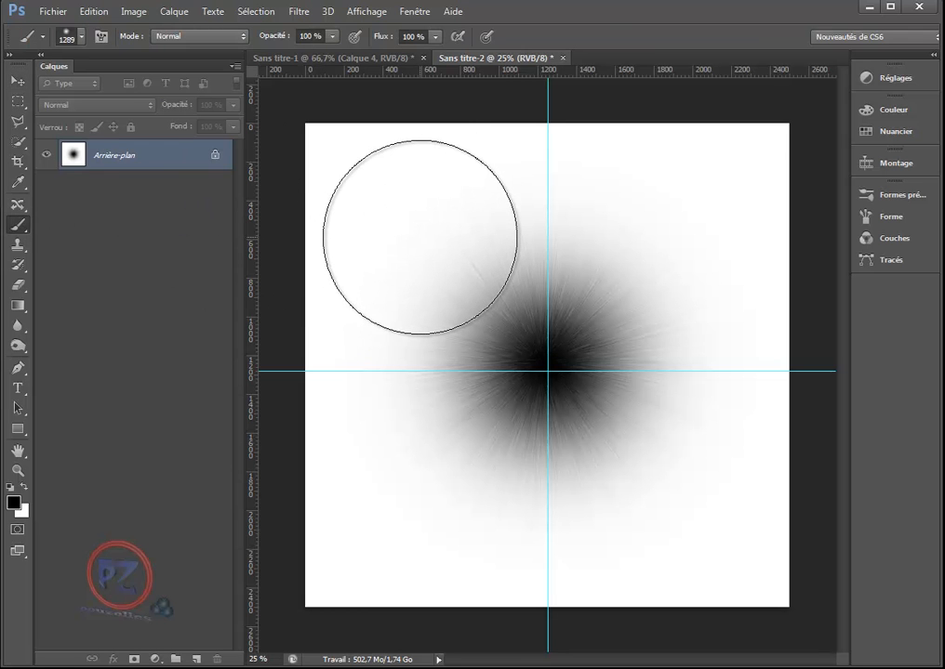
click(420, 237)
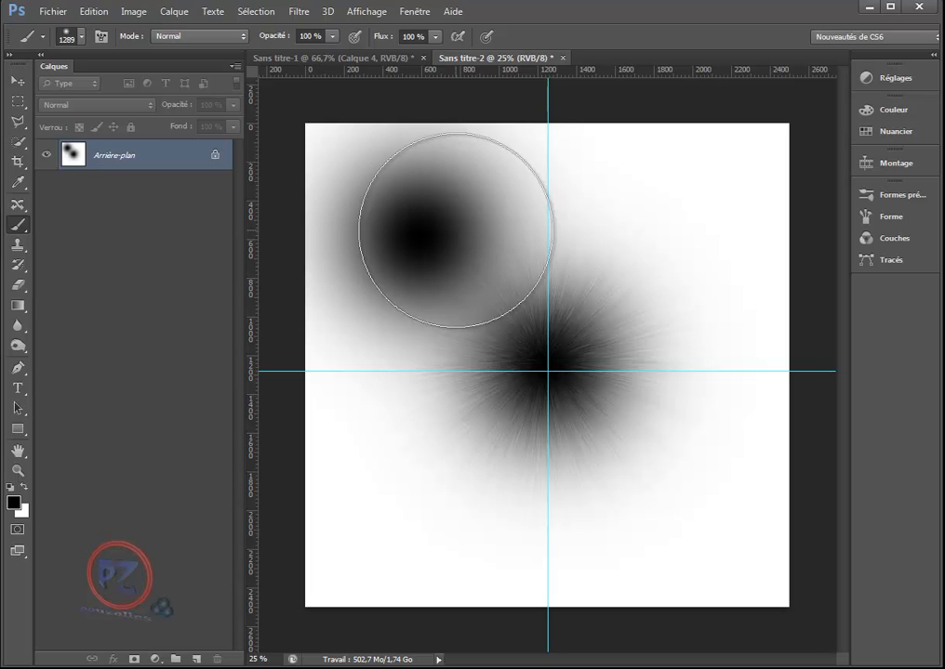
click(82, 37)
mouse_move(254, 204)
mouse_down()
mouse_move(259, 556)
mouse_move(251, 611)
mouse_up()
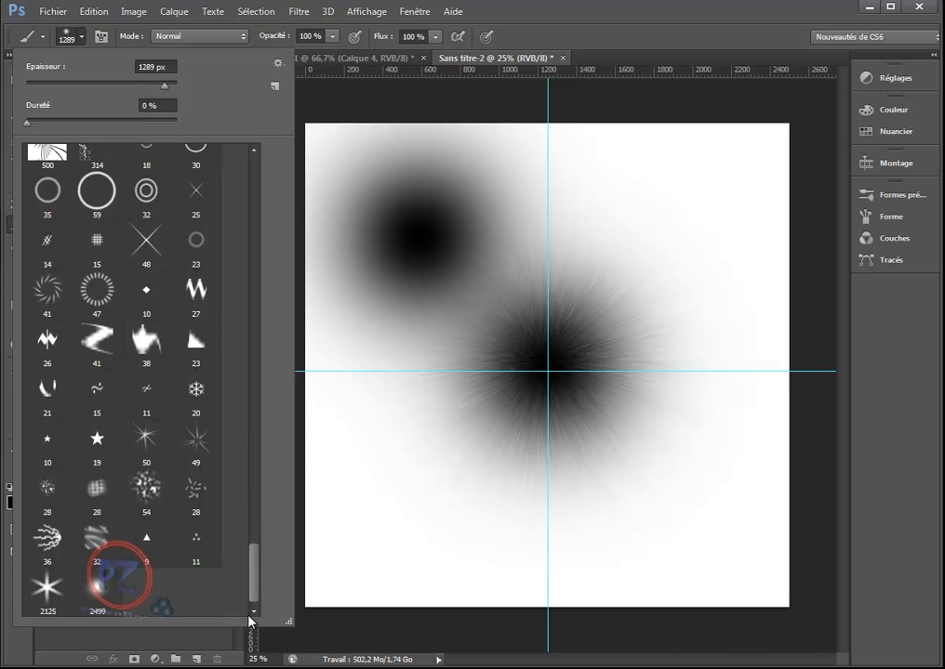
click(100, 592)
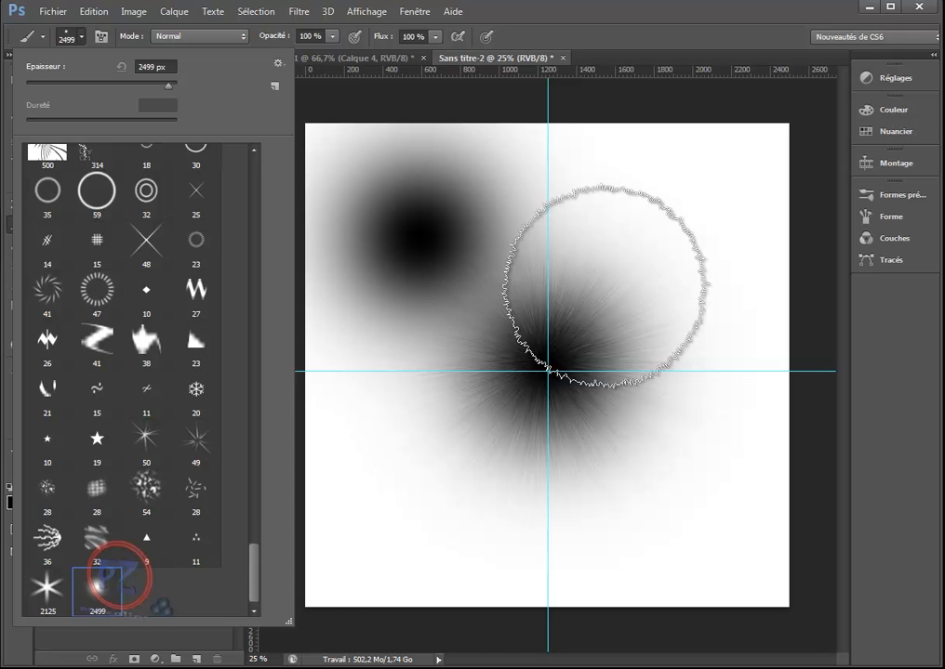
click(662, 238)
click(671, 240)
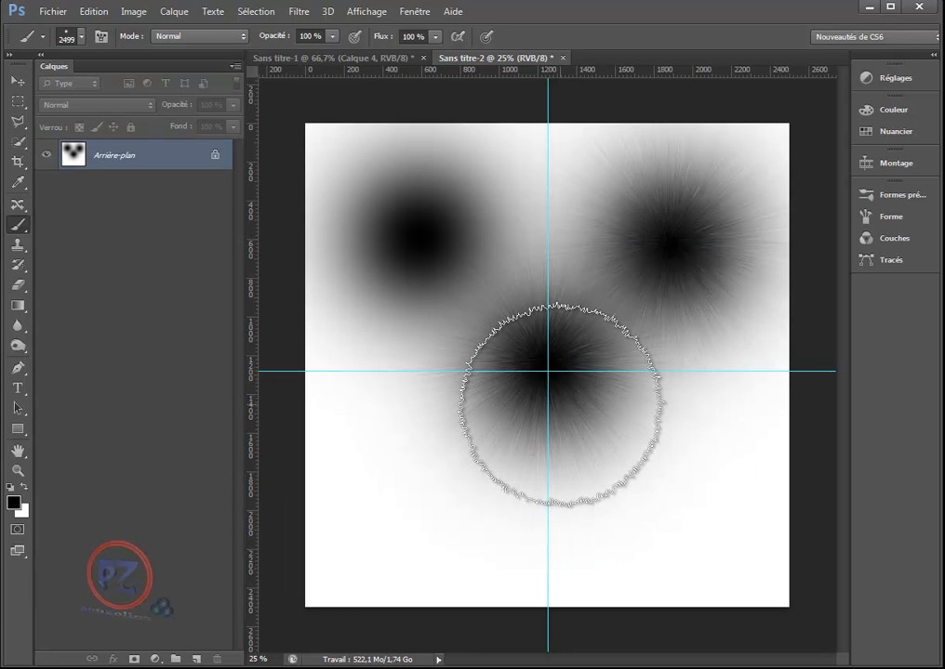
- Switch to the Sans titre-1 airplane document and reduce the new brush's size to 226 px
click(359, 59)
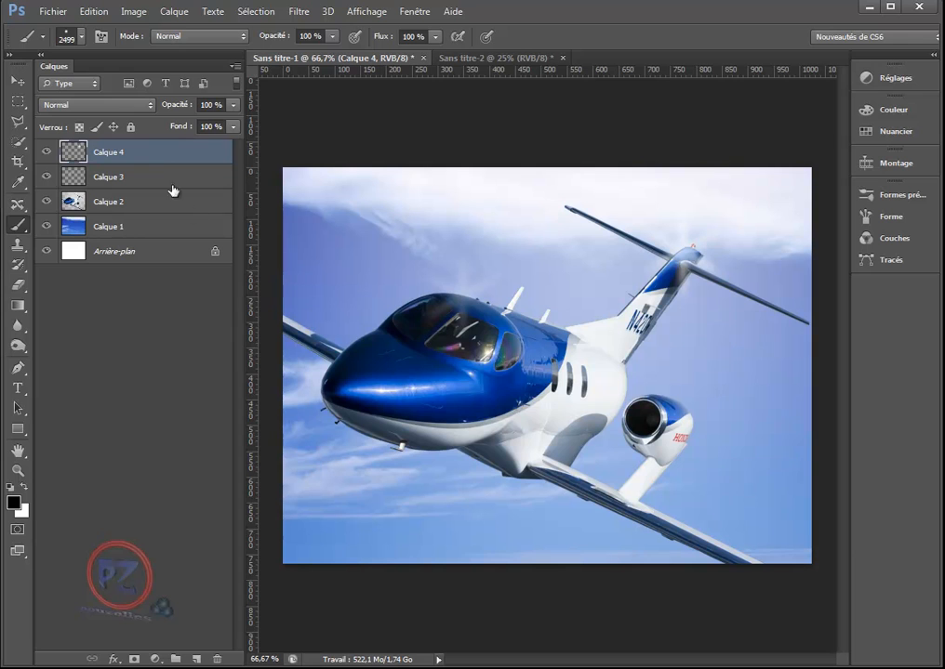
click(82, 38)
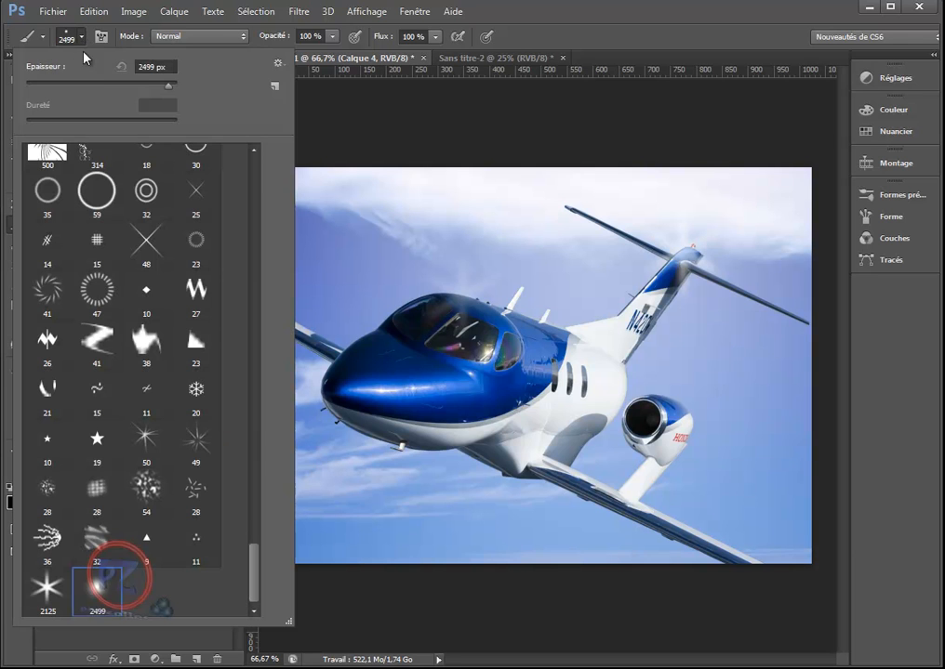
click(112, 85)
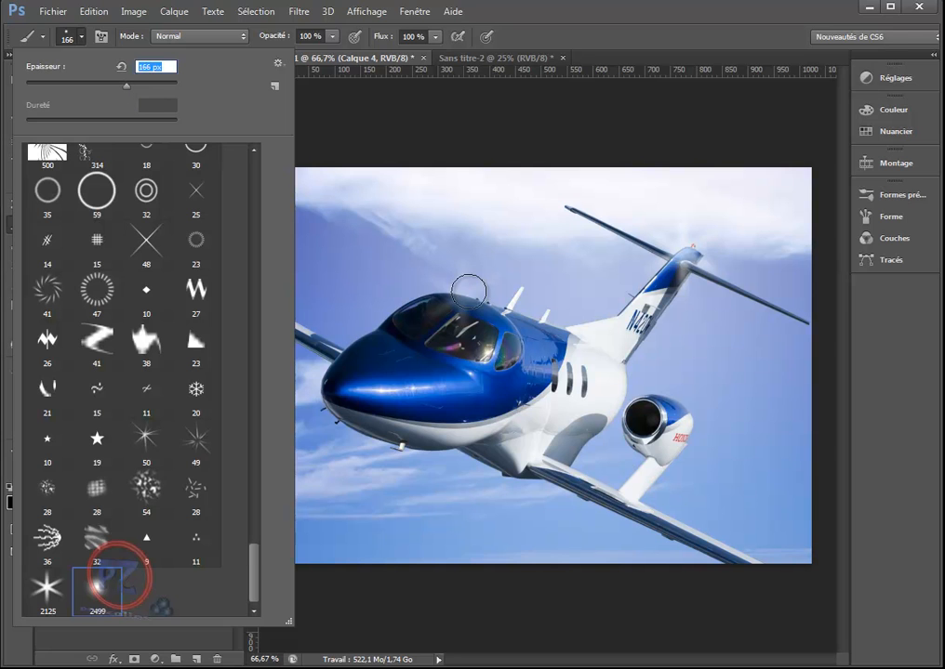
click(135, 86)
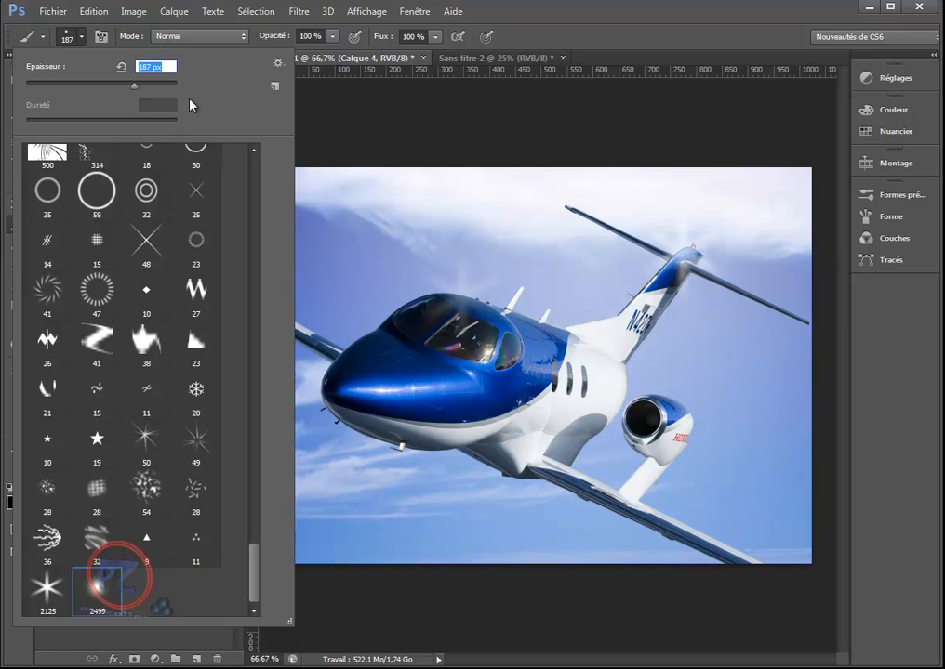
drag(138, 85, 141, 83)
click(137, 84)
key(Return)
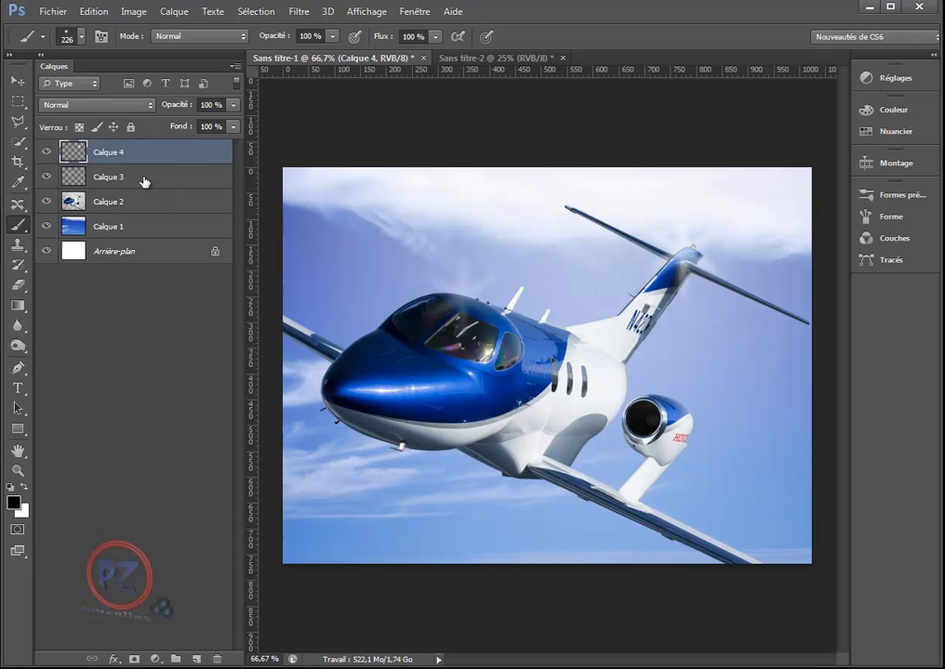
- Hide Calque 3, keep Calque 4 visible, and add a new layer above Calque 4
click(47, 151)
click(47, 176)
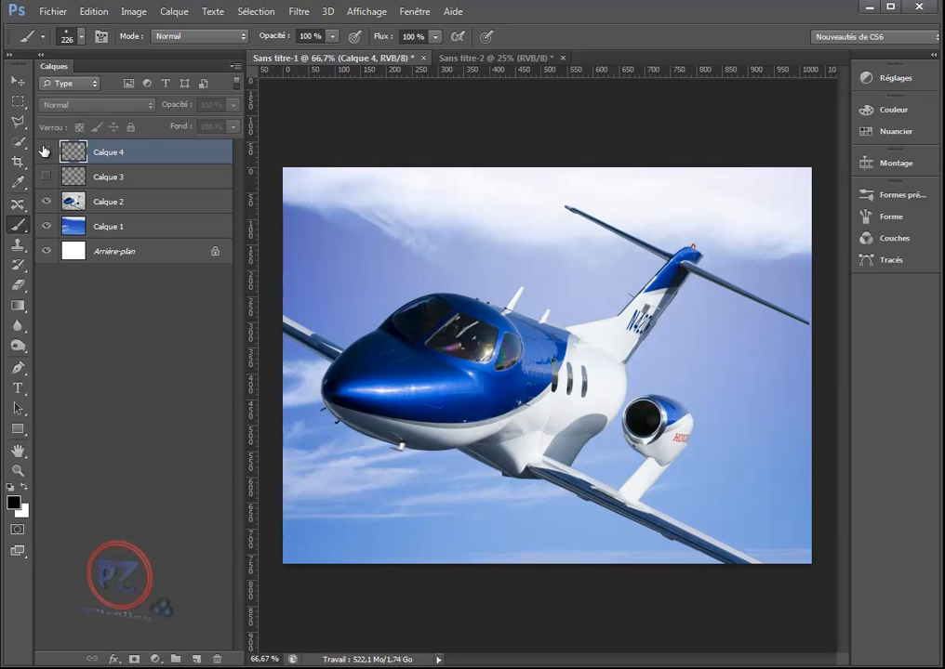
click(46, 152)
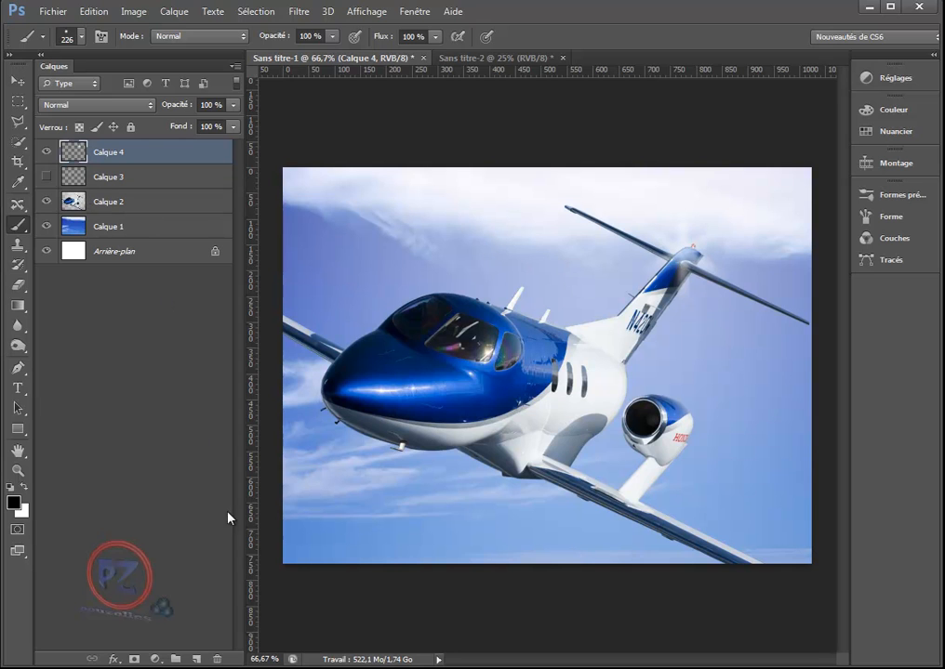
click(196, 659)
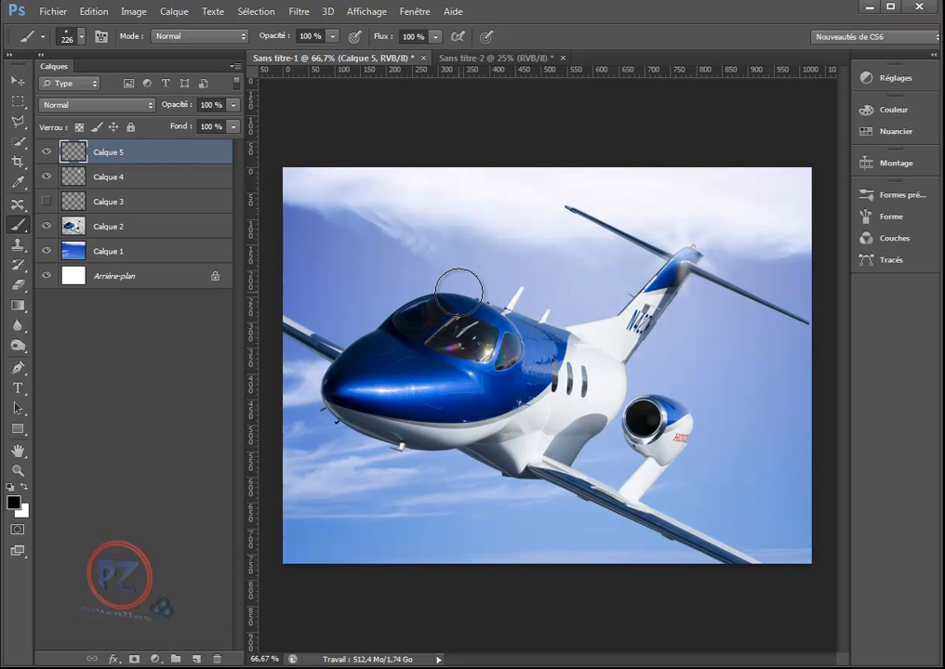
- Try a black dab of the streaked brush on the cockpit roof in Calque 5 and undo it
click(459, 283)
click(105, 11)
click(102, 28)
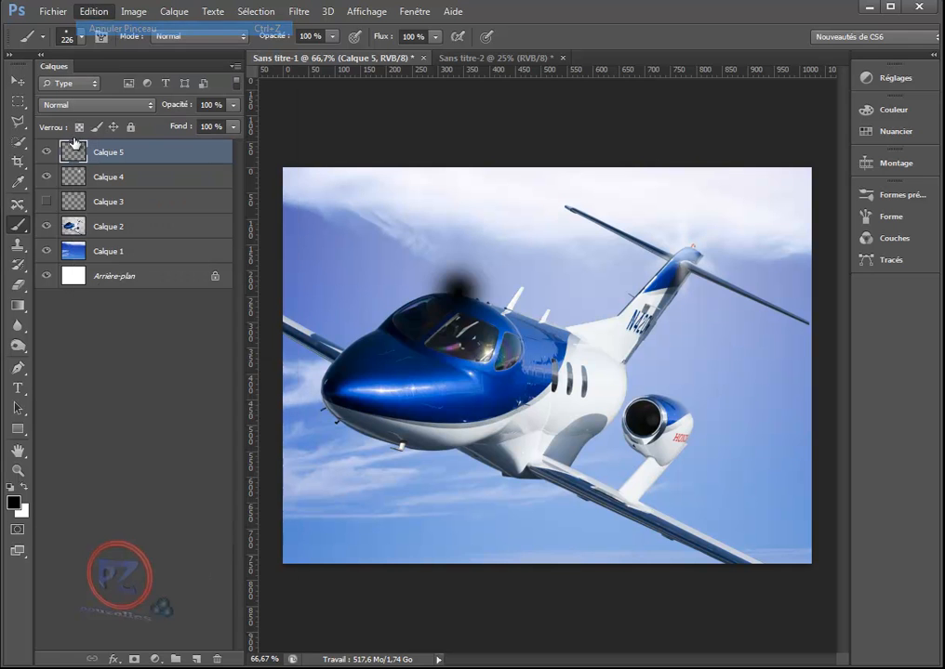
- Make white the foreground colour, try one full-opacity dab on the cockpit roof, and undo that dab
click(24, 487)
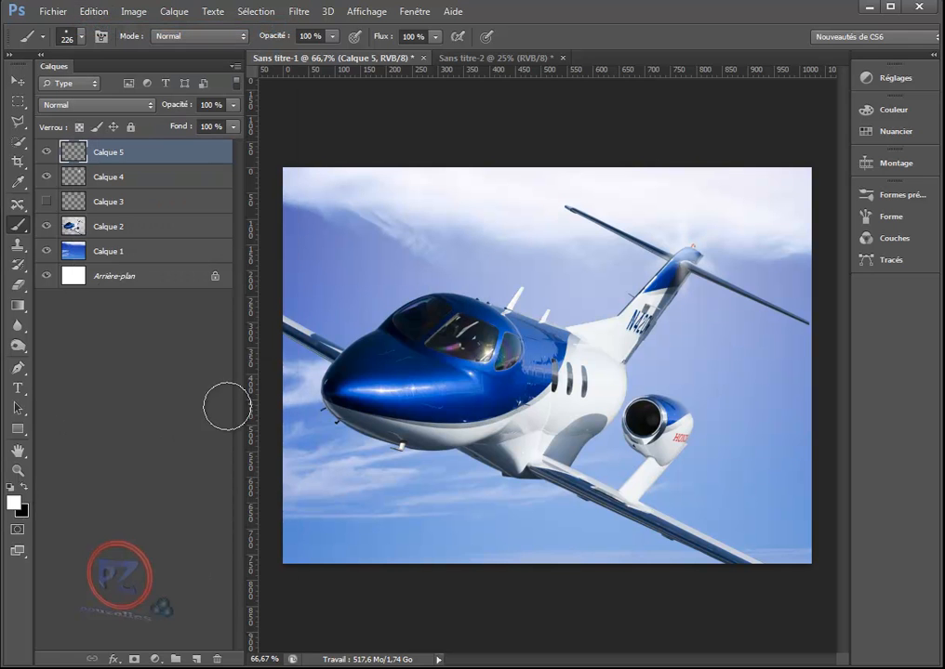
click(460, 293)
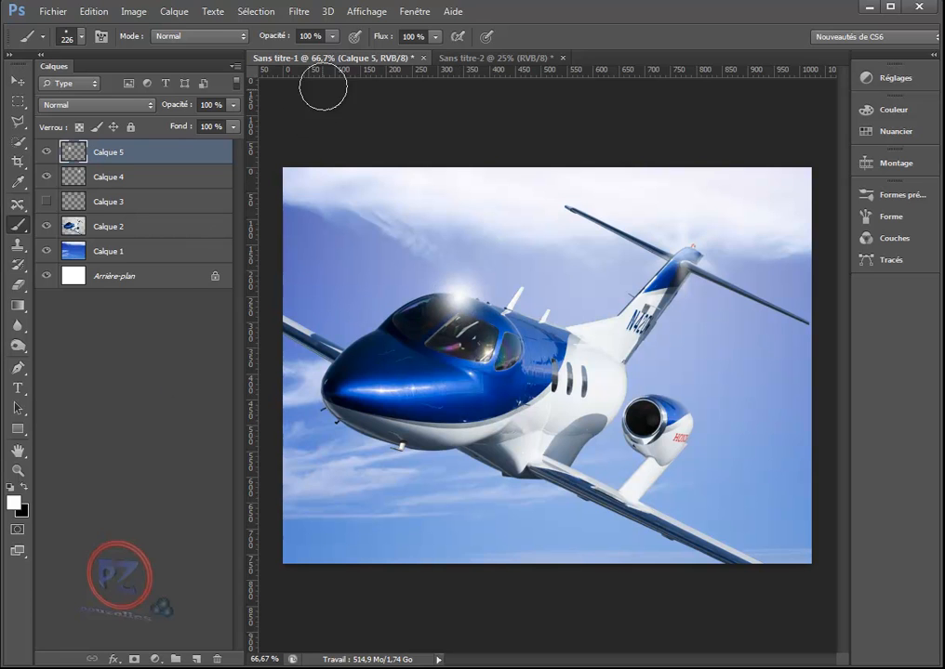
click(82, 13)
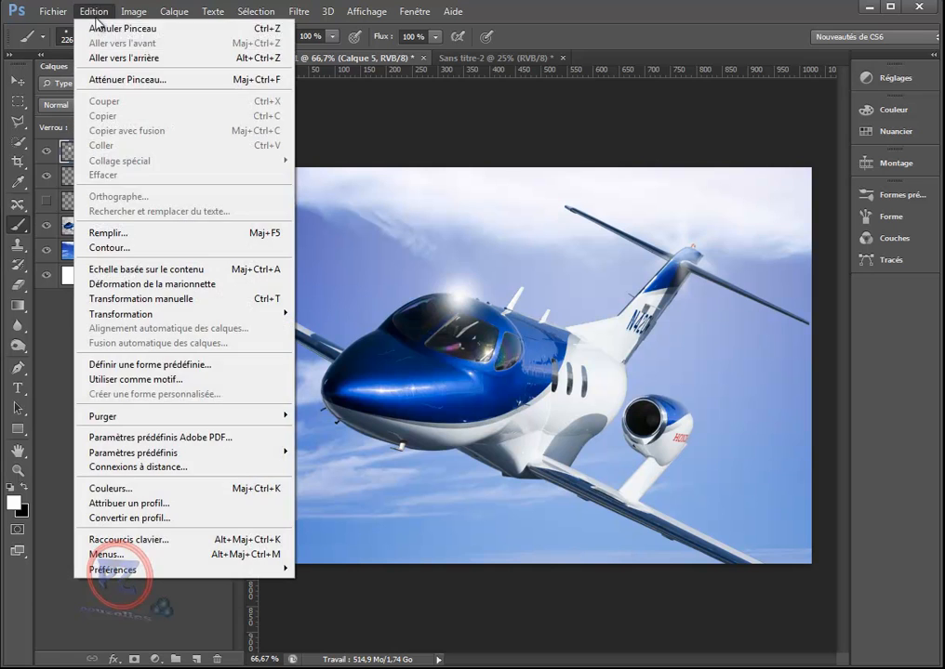
click(84, 28)
- Set the brush opacity to 30 % and paint a faint white glow on the cockpit roof in Calque 5
drag(317, 36, 298, 36)
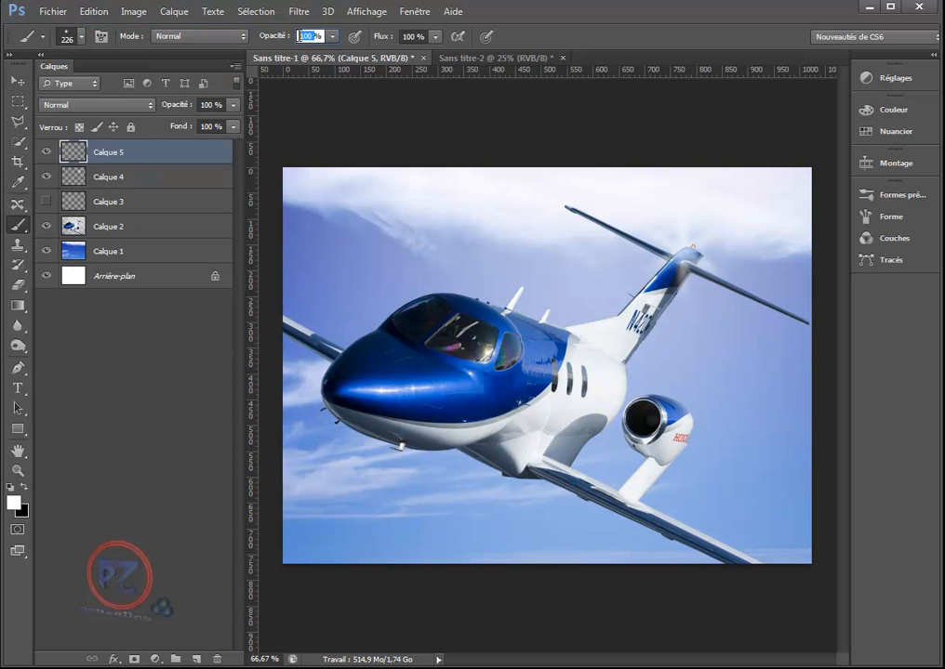
text(30)
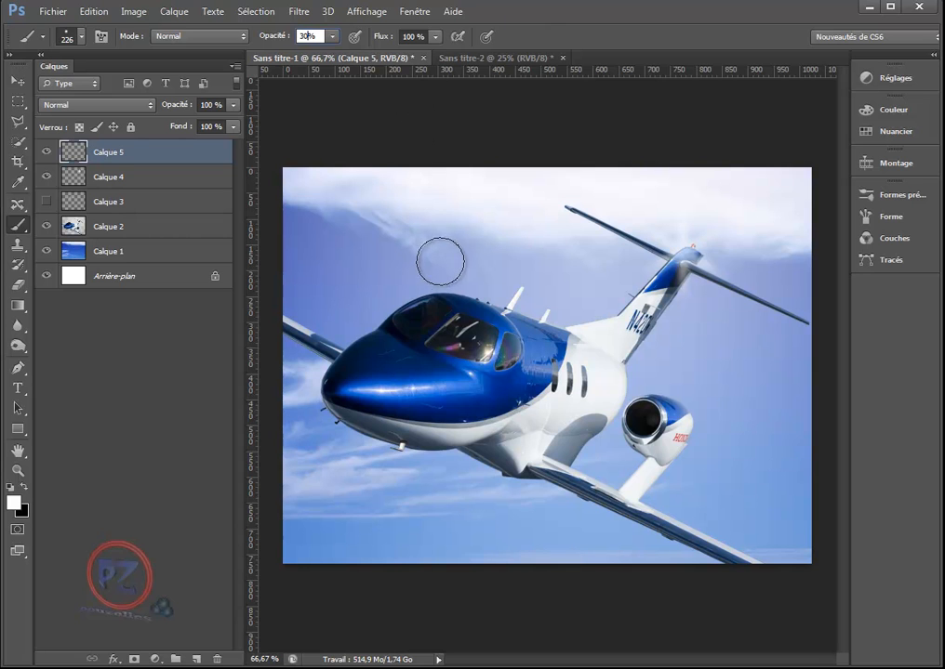
click(458, 292)
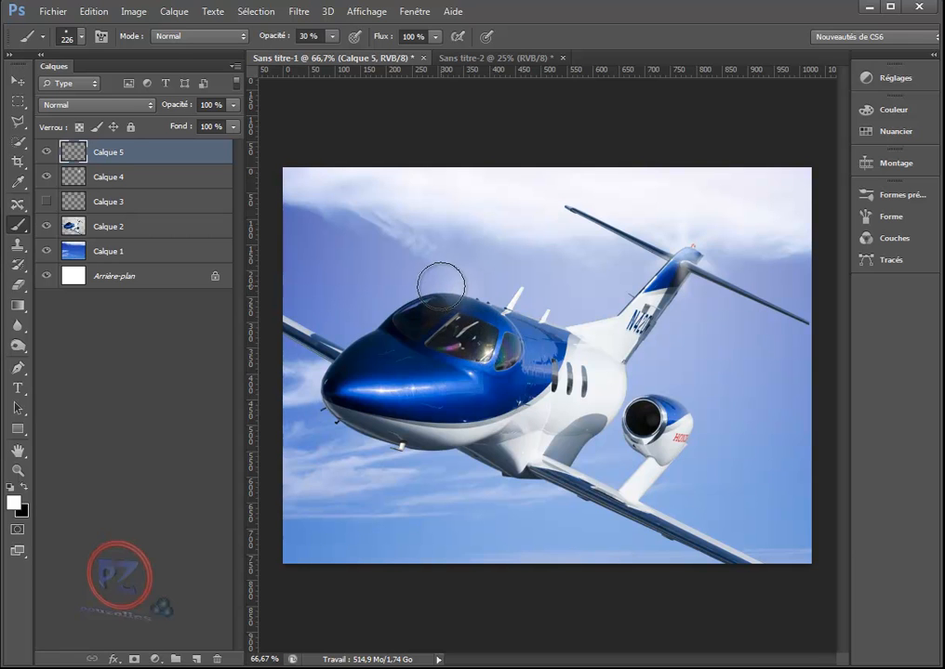
click(461, 292)
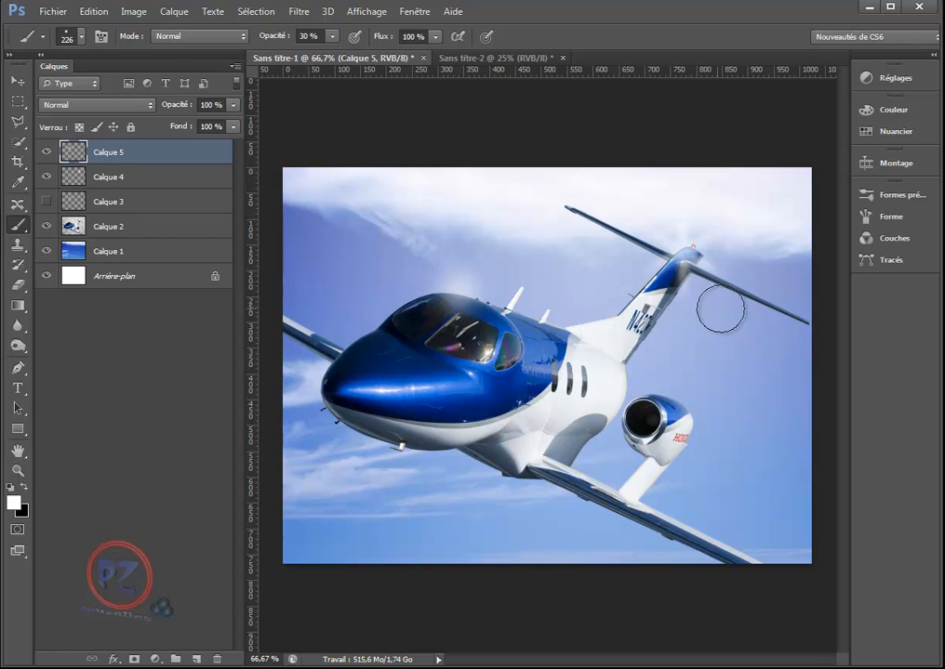
- Reposition the Calque 5 glow slightly on the cockpit roof, and show Calque 3 at 32 % layer opacity
click(15, 85)
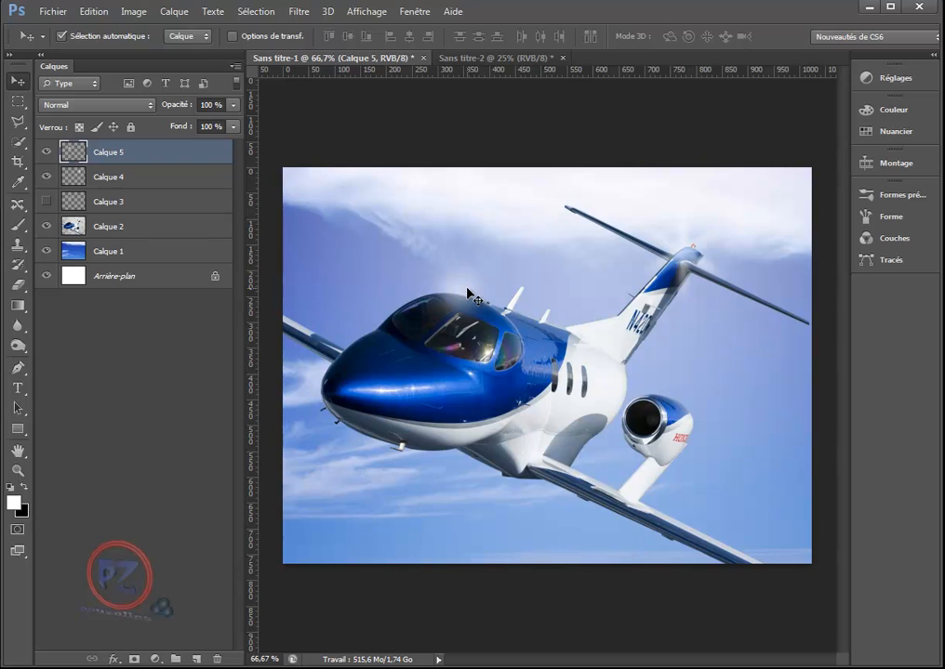
drag(468, 295, 448, 297)
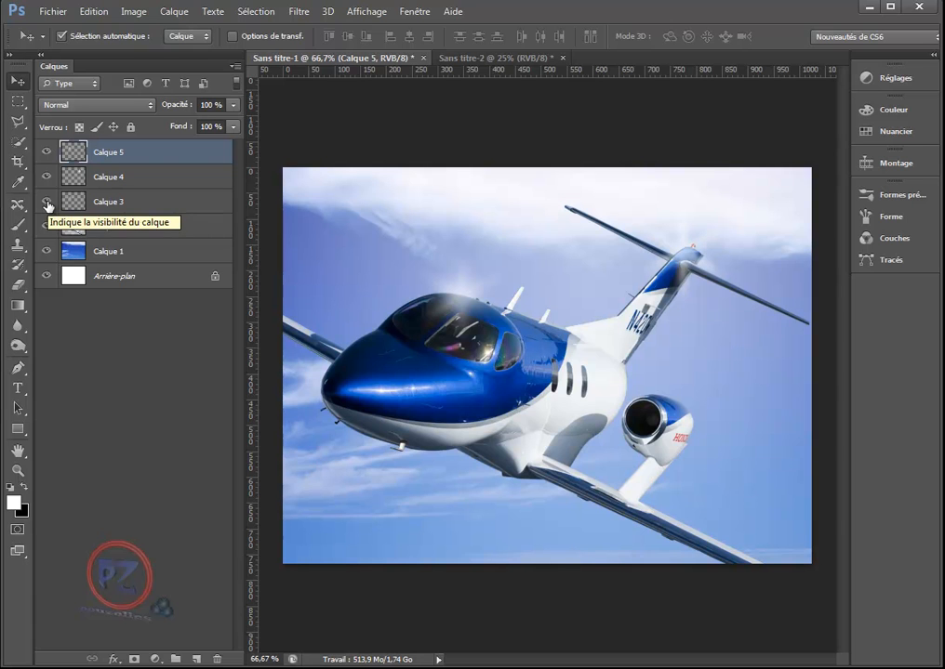
click(116, 201)
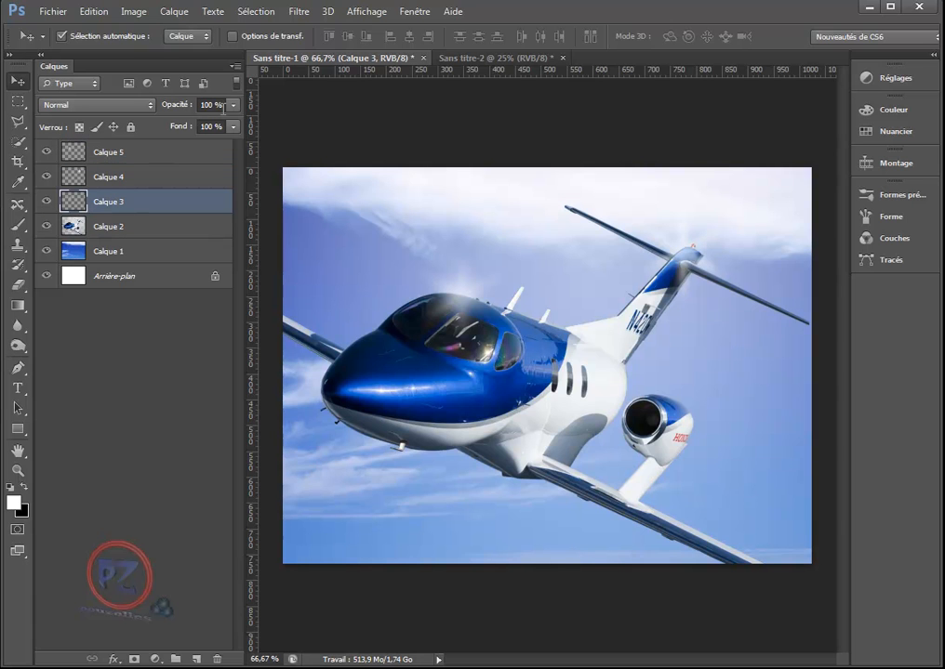
click(234, 106)
drag(230, 122, 204, 122)
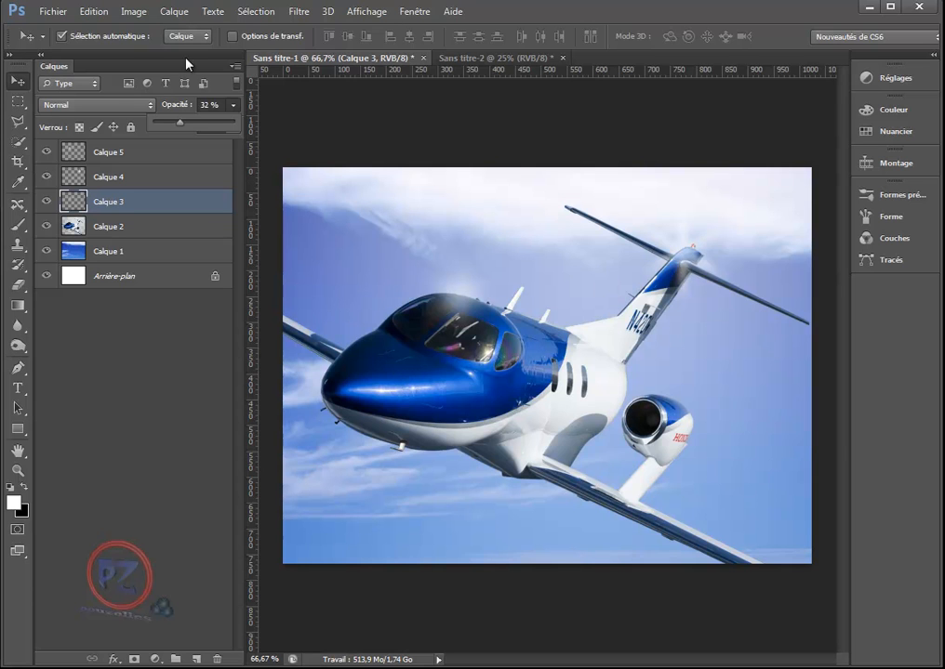
- Paint a faint white glow on the engine's upper edge in Calque 5, and hide Calque 4 and Calque 3
click(17, 225)
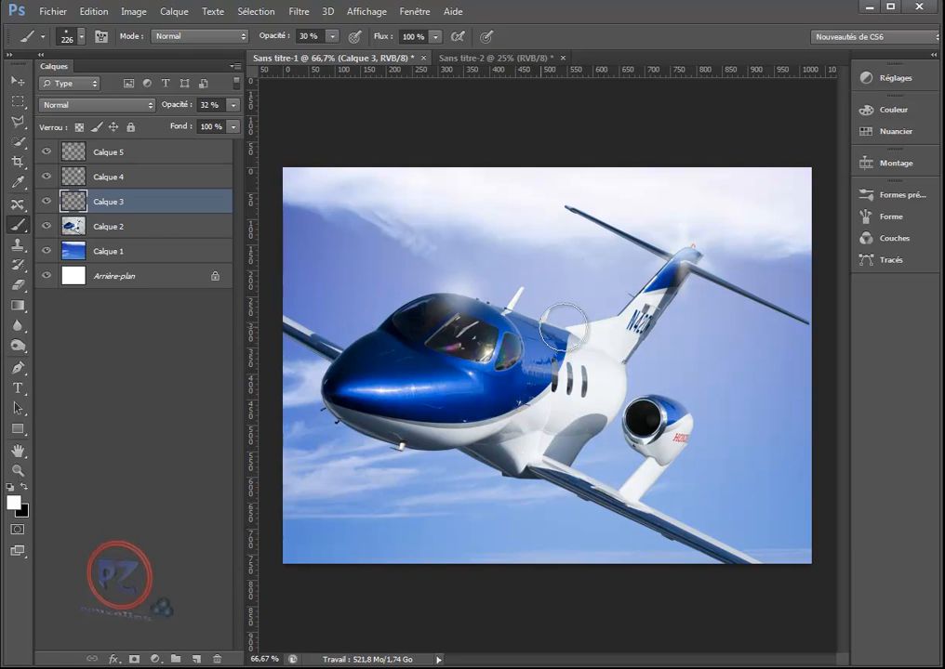
click(672, 401)
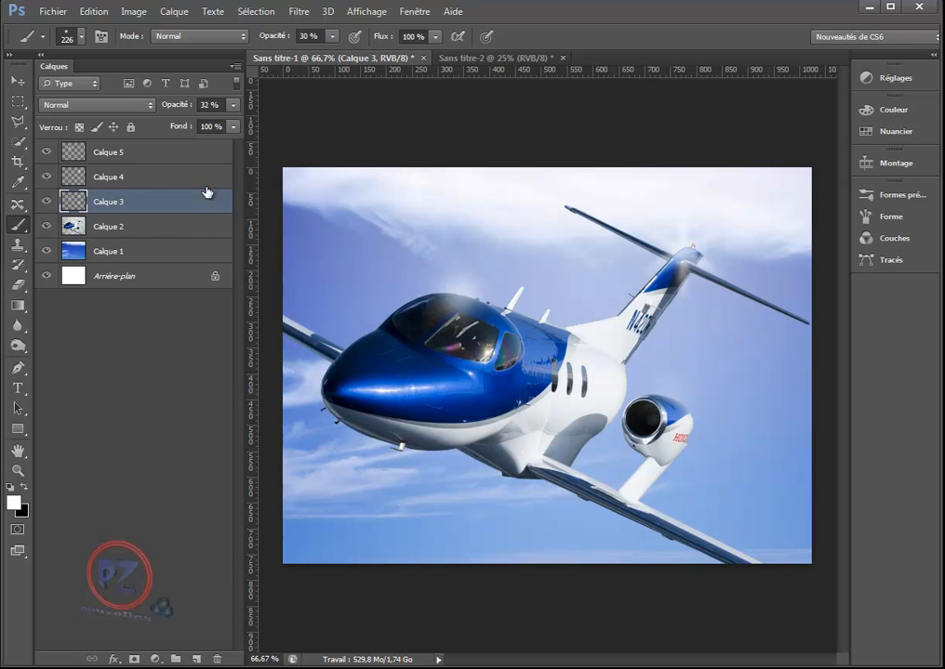
click(119, 156)
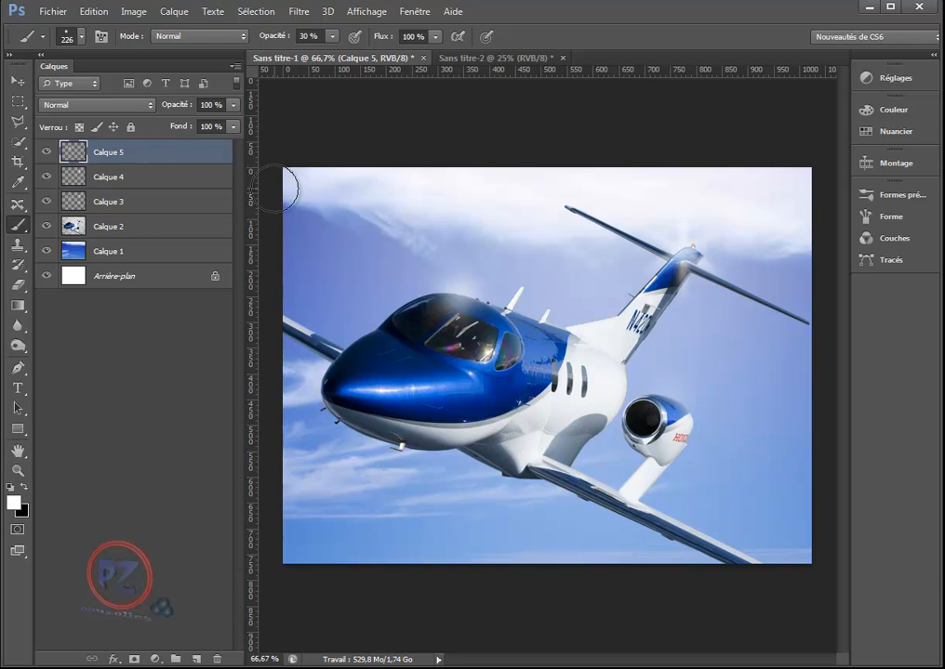
click(673, 403)
click(672, 402)
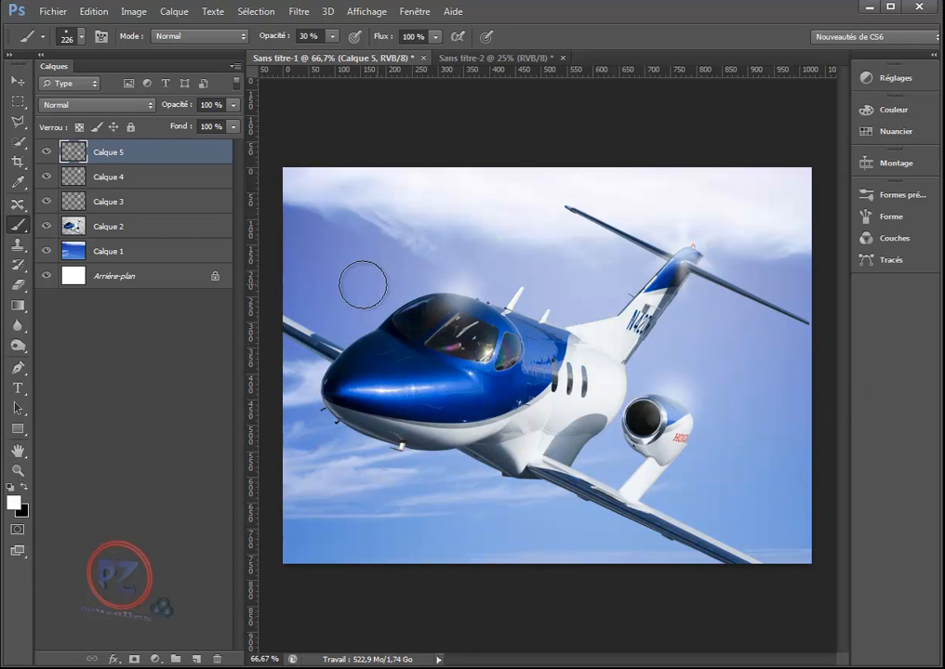
click(46, 177)
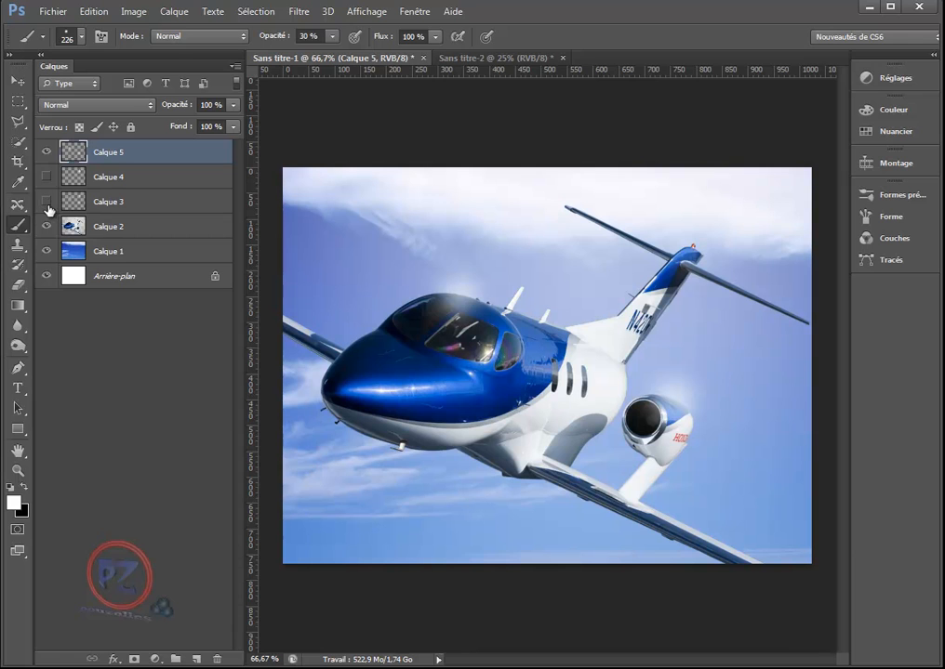
click(47, 202)
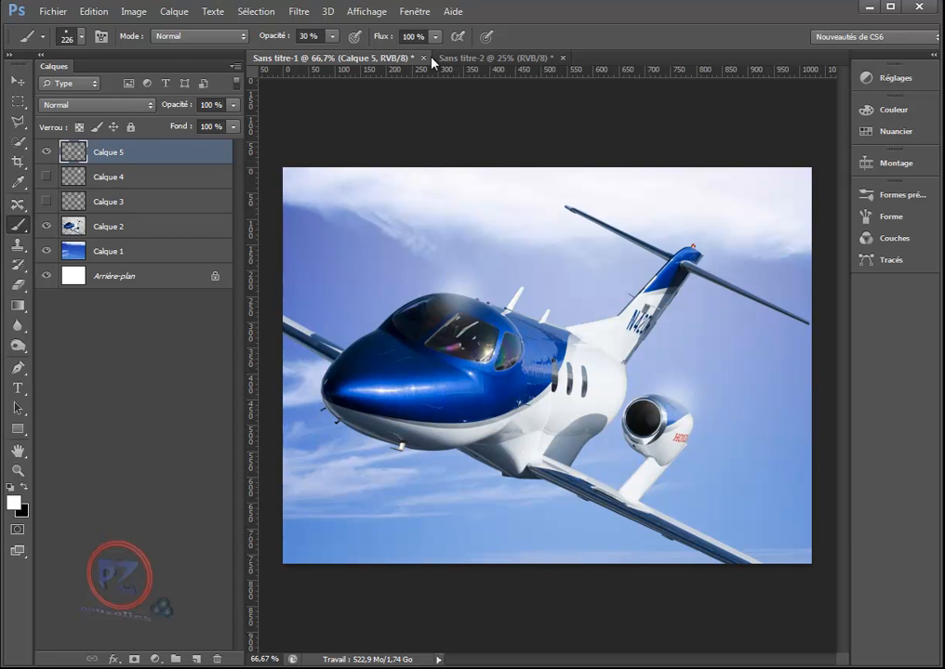
- Switch to Sans titre-2, examine the Radial Blur filter's value, mode, quality and centre settings, and close it without applying
click(480, 59)
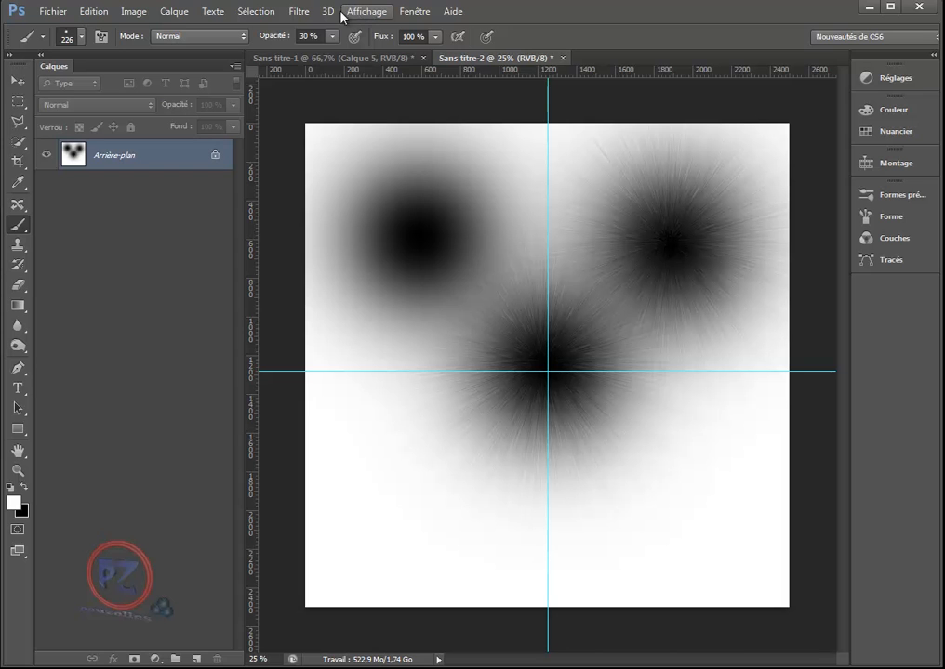
click(297, 13)
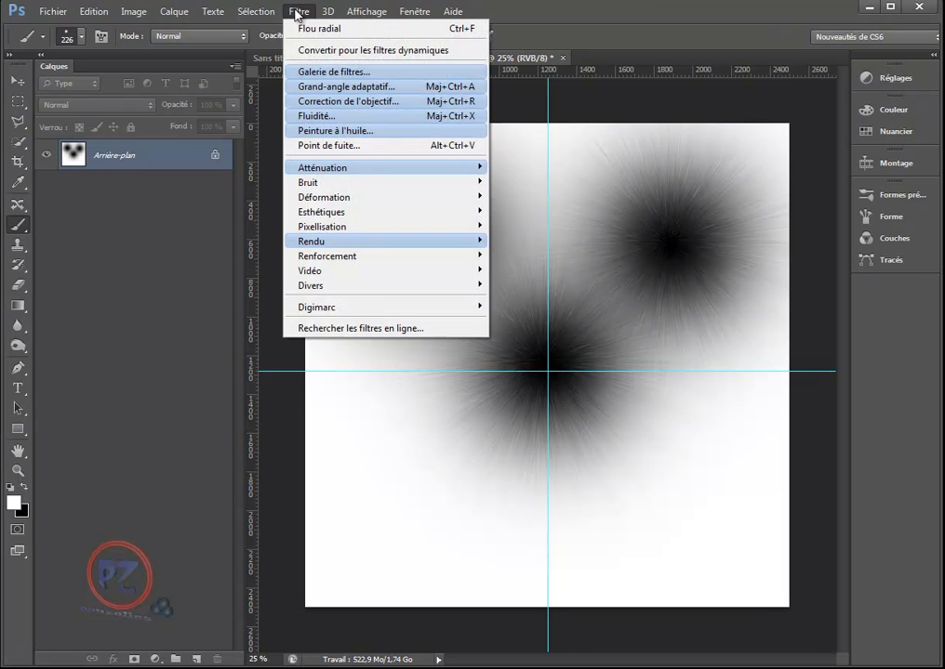
mouse_move(332, 169)
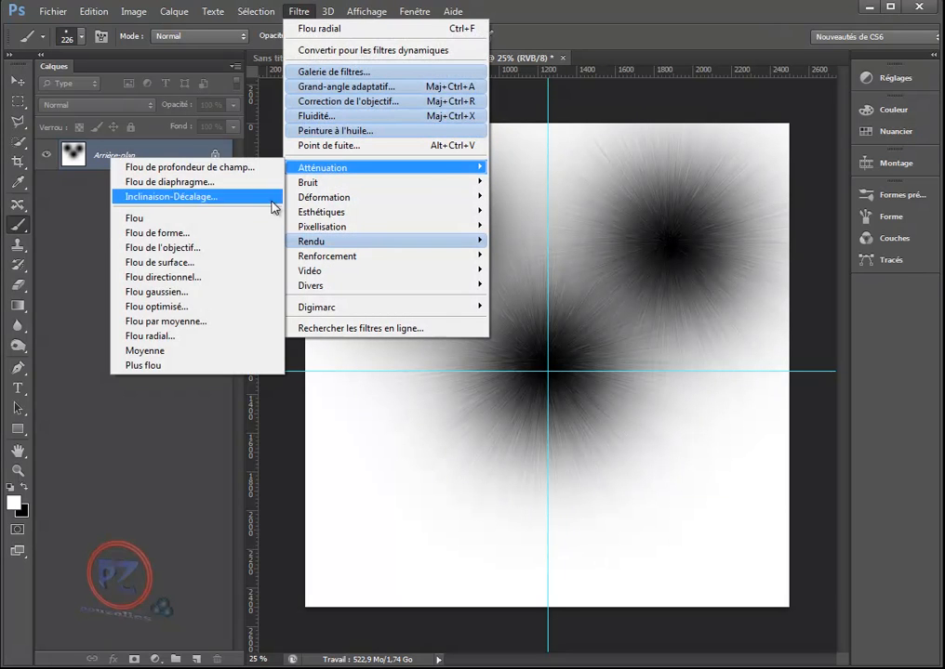
click(181, 343)
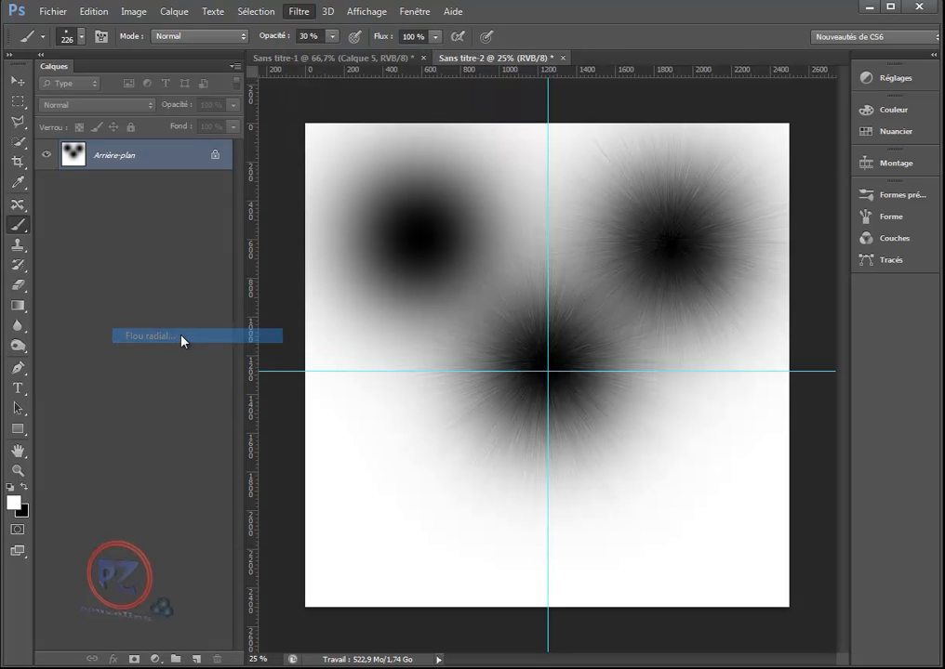
drag(709, 226, 689, 207)
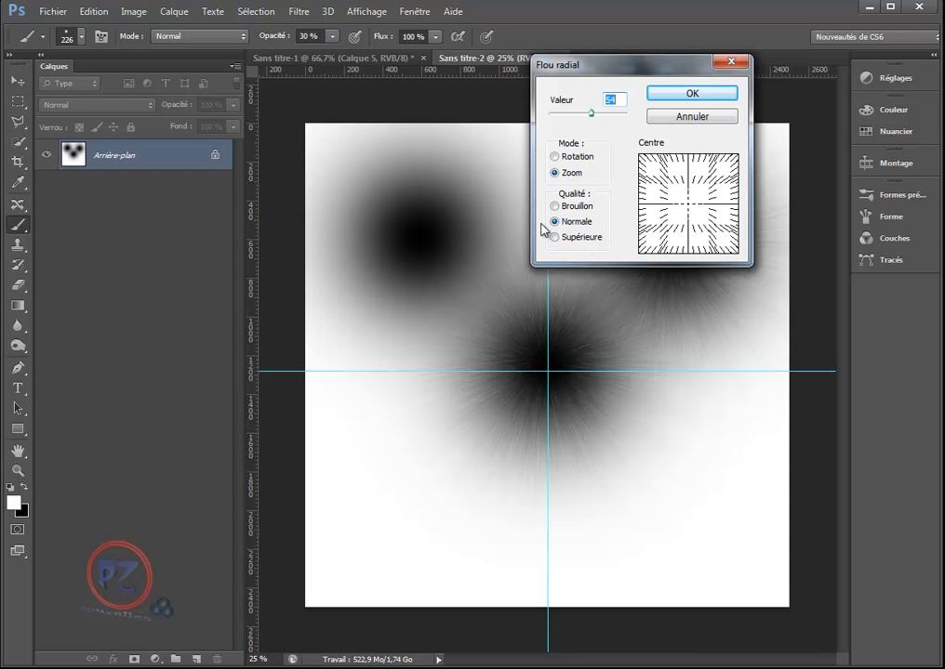
click(704, 100)
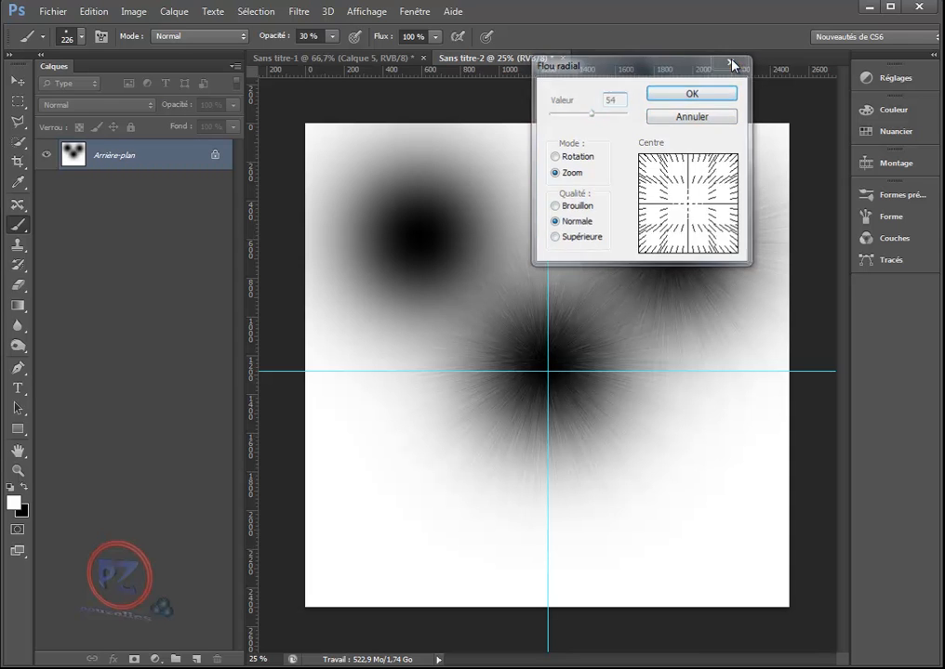